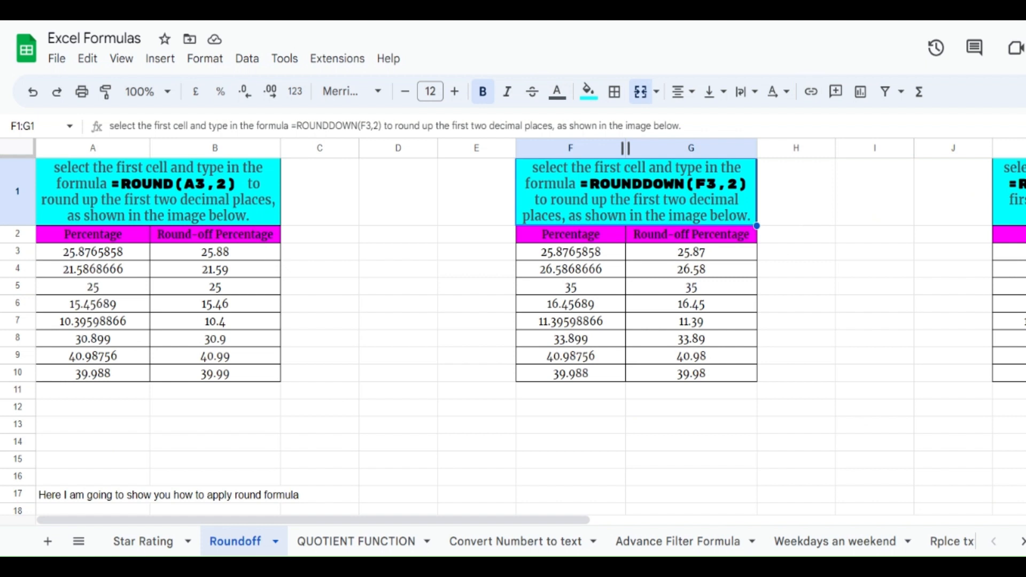
Examine the ROUND, ROUNDDOWN and ROUNDUP example tables, including their instruction headers and the formulas in the Round-off Percentage columns.
{"action": "left_click", "coordinate": [222, 195]}
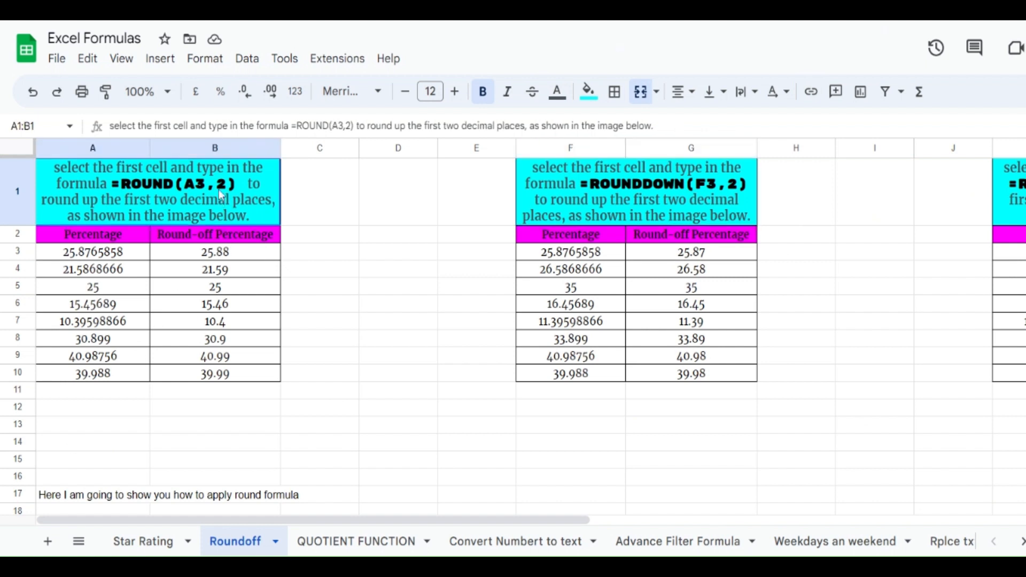
{"action": "left_click_drag", "start_coordinate": [248, 256], "coordinate": [254, 382]}
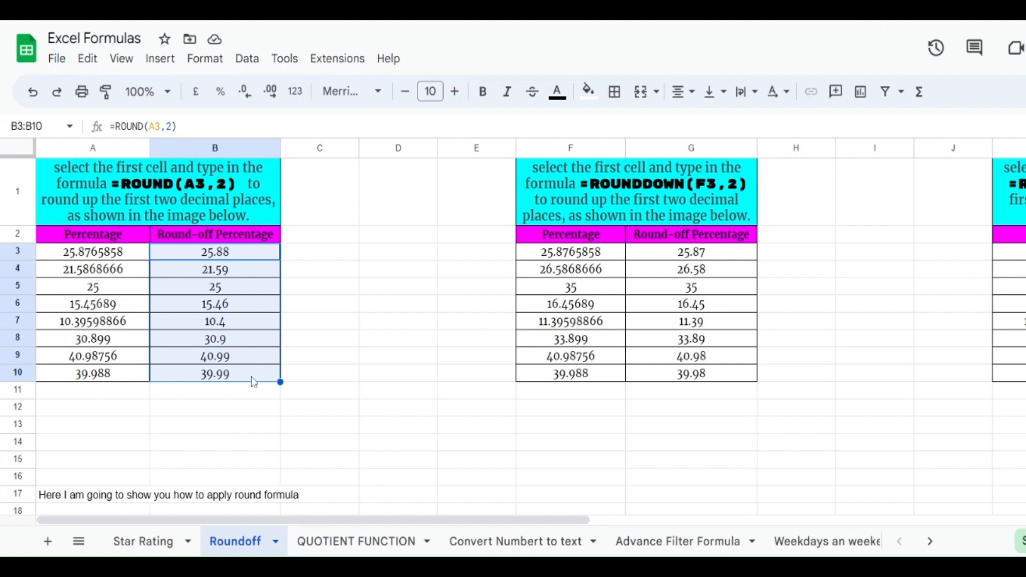
{"action": "left_click", "coordinate": [687, 252]}
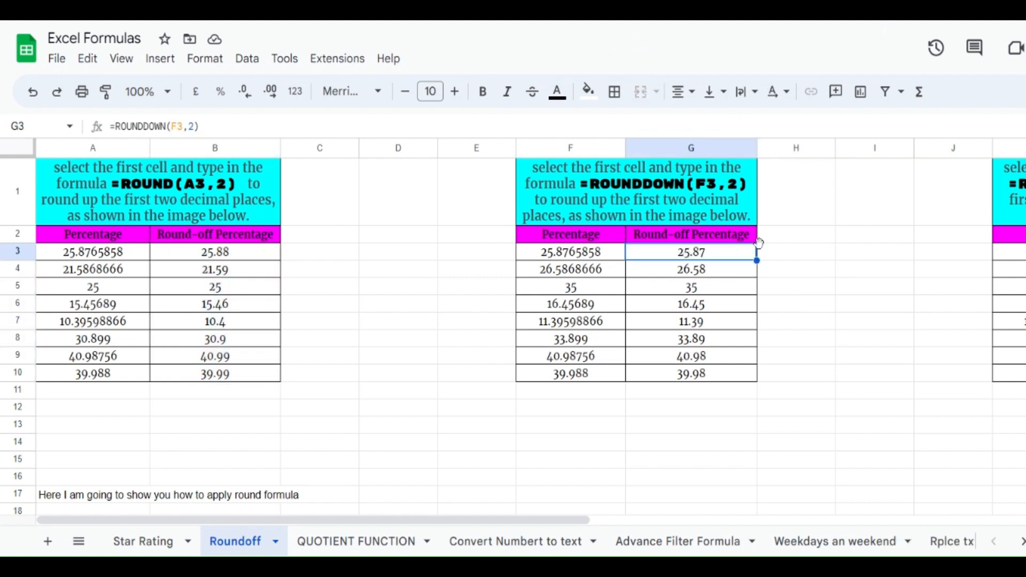
{"action": "left_click_drag", "start_coordinate": [1012, 252], "coordinate": [1012, 373]}
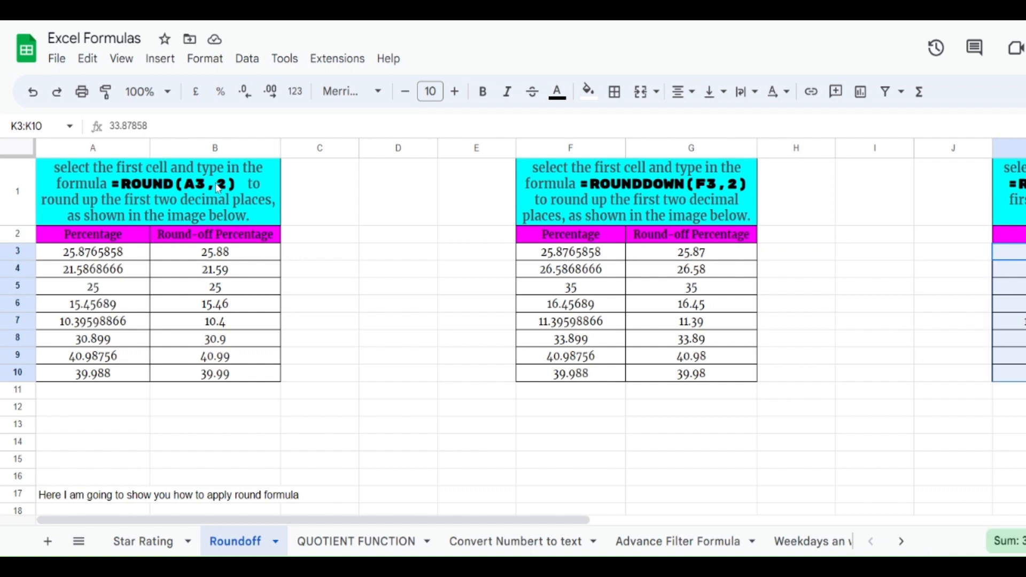
{"action": "left_click", "coordinate": [190, 182]}
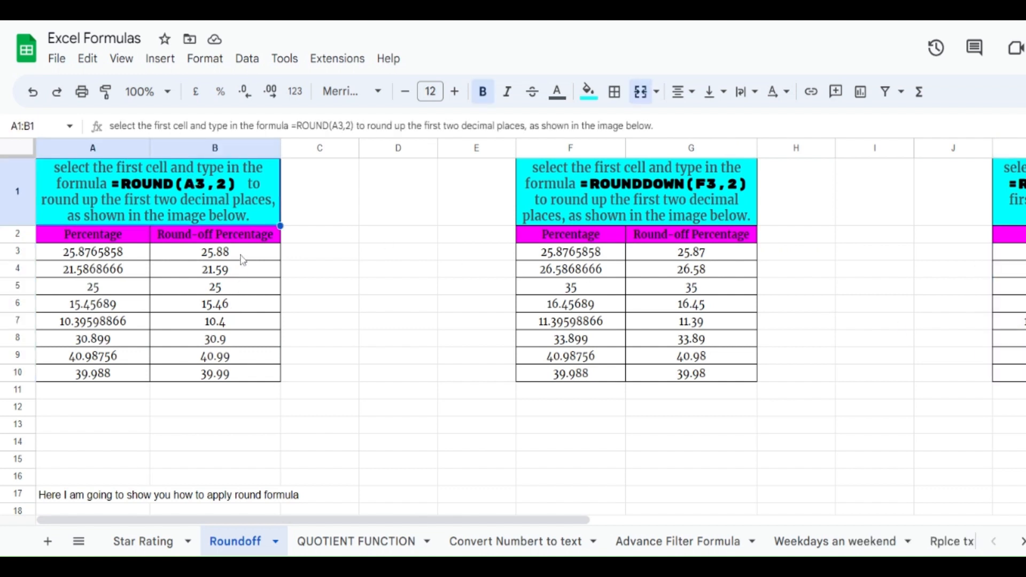
{"action": "left_click_drag", "start_coordinate": [240, 256], "coordinate": [254, 381]}
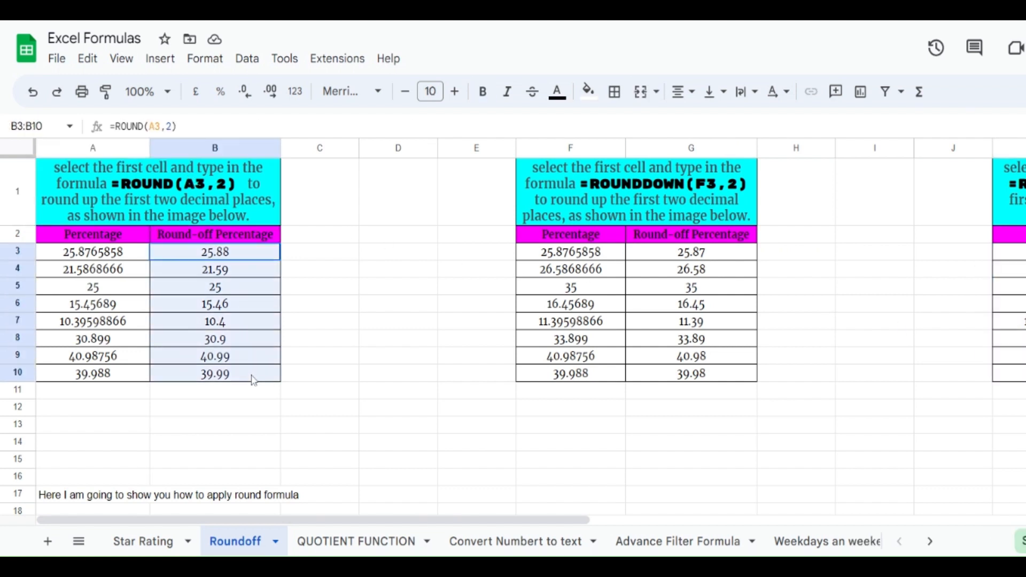
{"action": "left_click", "coordinate": [239, 271]}
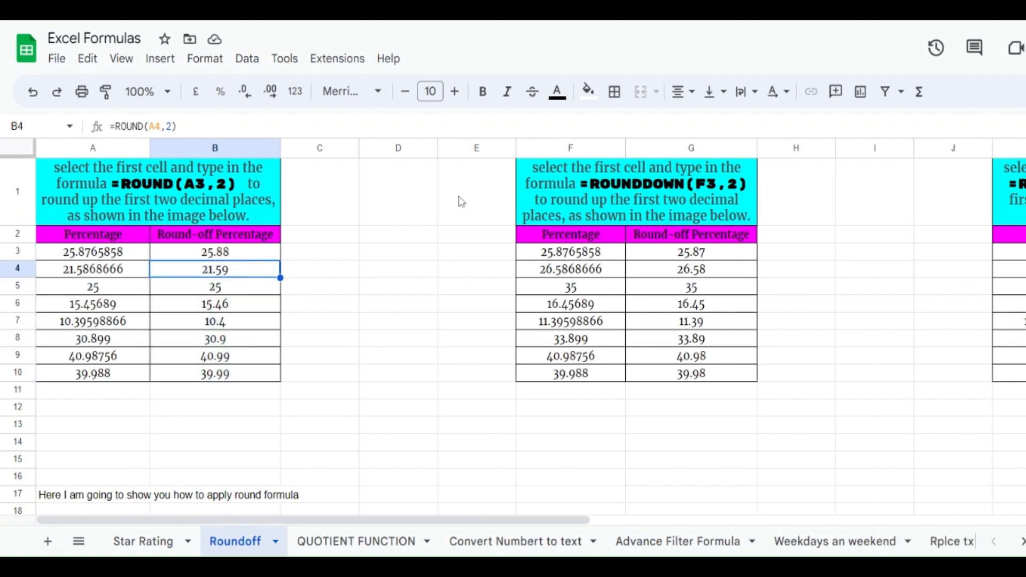
{"action": "left_click", "coordinate": [1018, 200]}
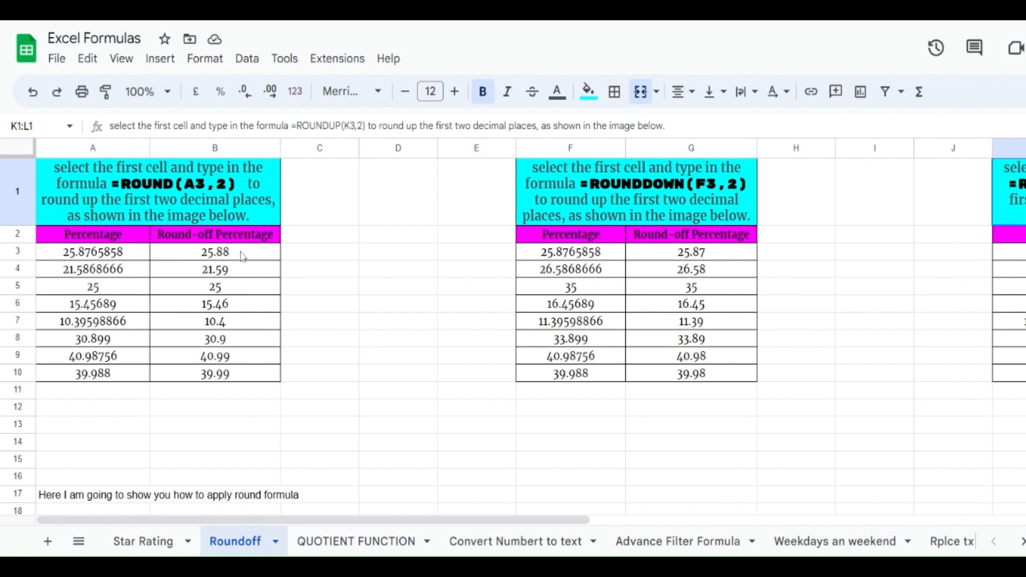
Clear the existing formulas from B3:B10 in the ROUND table's Round-off Percentage column.
{"action": "left_click_drag", "start_coordinate": [253, 260], "coordinate": [253, 381]}
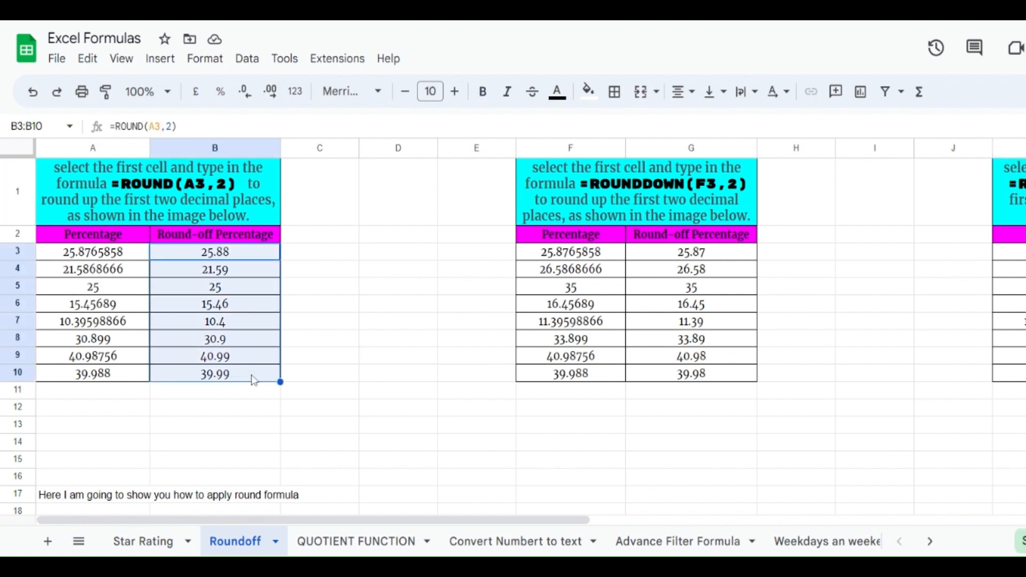
{"action": "key", "text": "Delete"}
{"action": "left_click", "coordinate": [225, 257]}
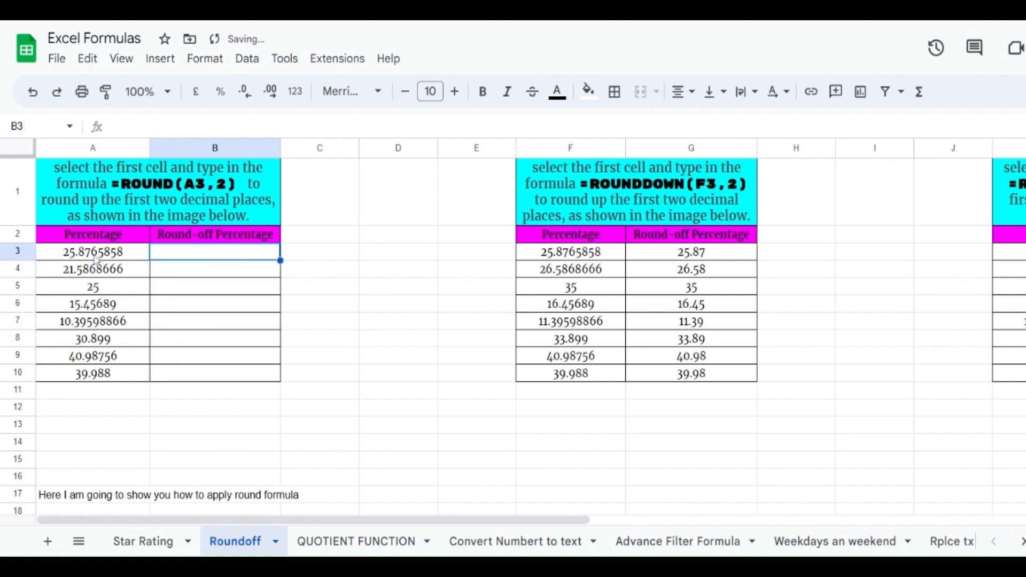
Review the unrounded source values in A3:A10 alongside the Round-off Percentage column.
{"action": "left_click_drag", "start_coordinate": [95, 256], "coordinate": [94, 374]}
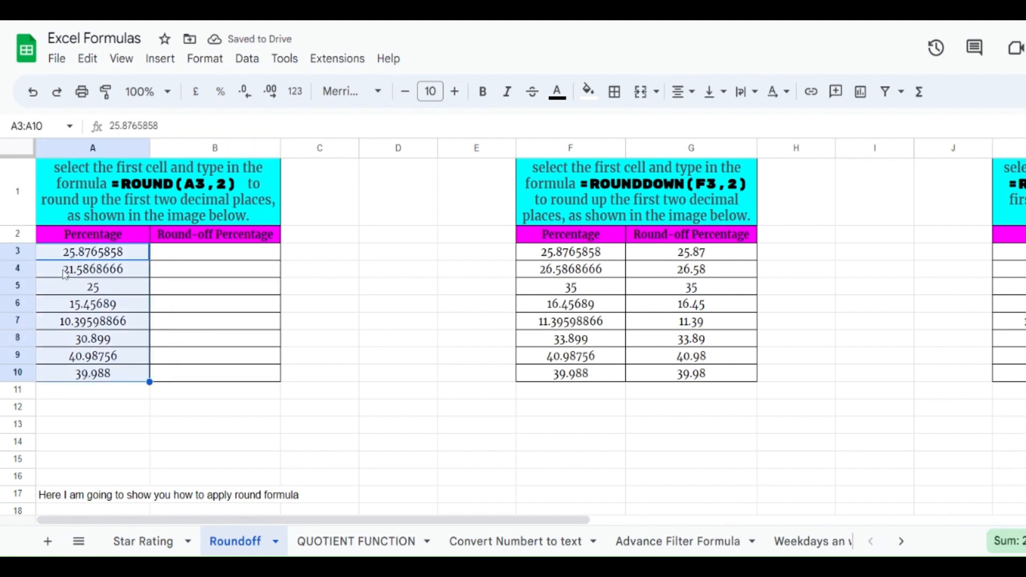
{"action": "left_click", "coordinate": [92, 259]}
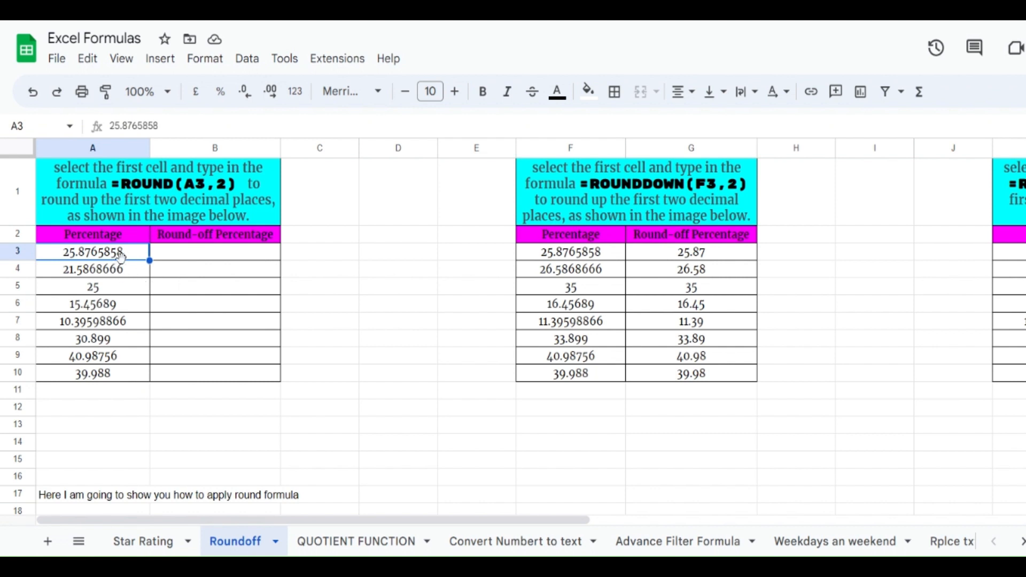
{"action": "left_click", "coordinate": [203, 242]}
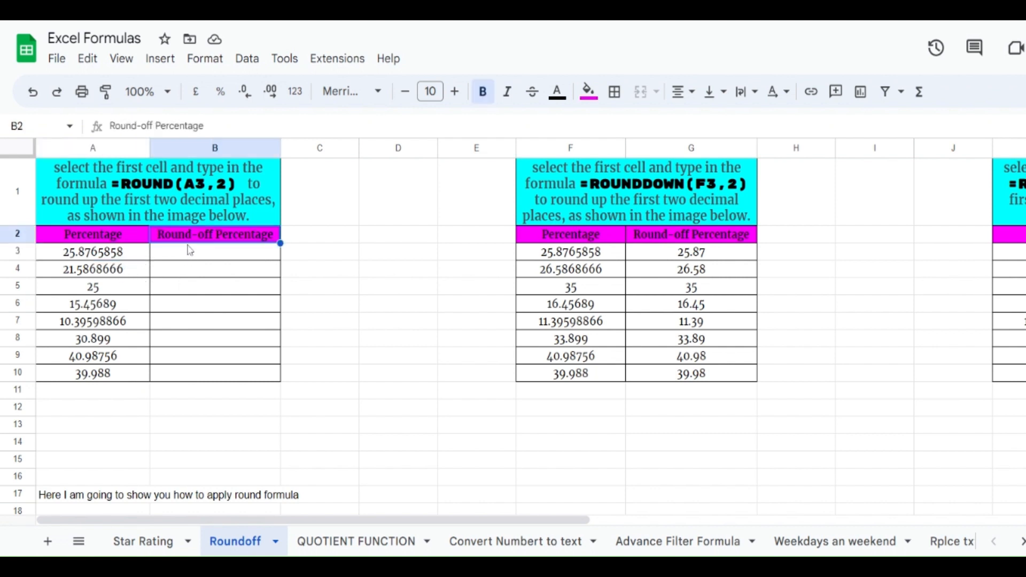
{"action": "left_click", "coordinate": [129, 259]}
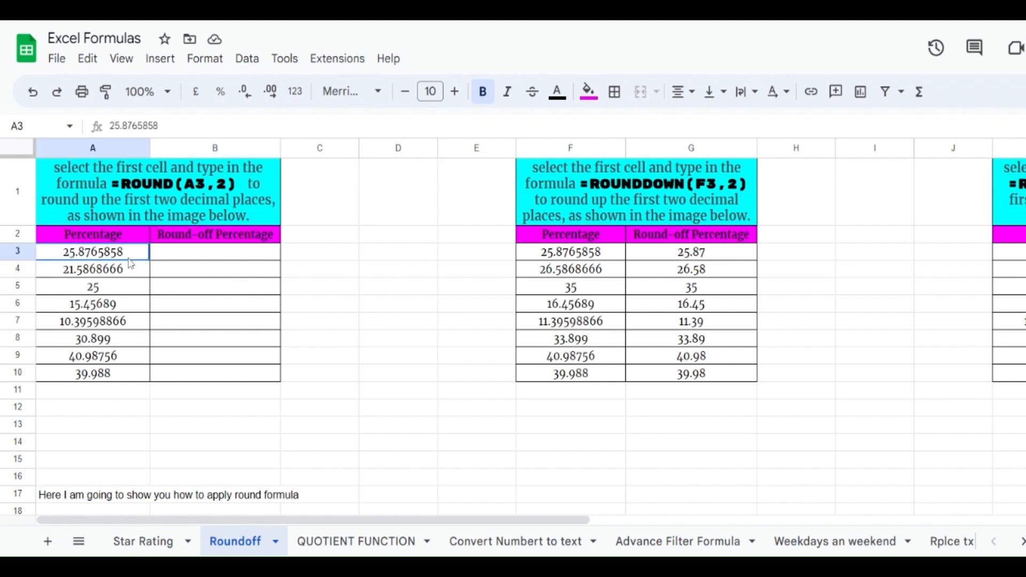
{"action": "left_click", "coordinate": [180, 252]}
{"action": "left_click_drag", "start_coordinate": [133, 260], "coordinate": [137, 380]}
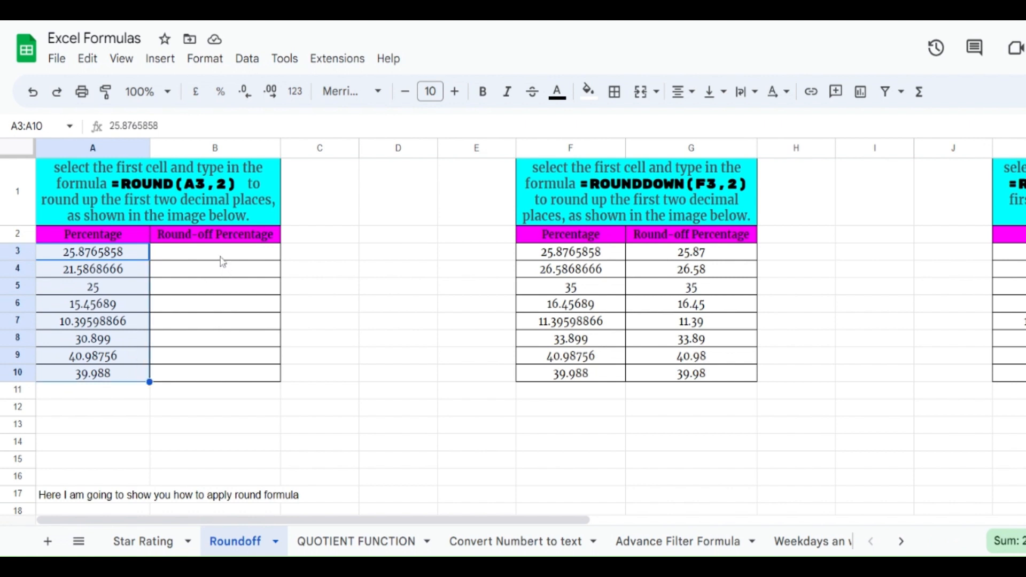
{"action": "left_click", "coordinate": [132, 255]}
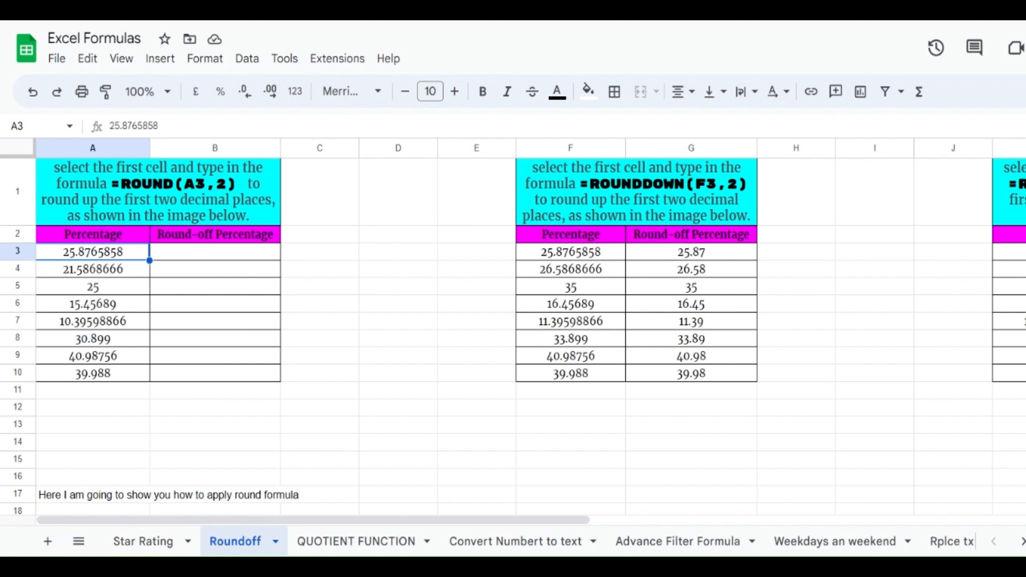
Enter the formula =ROUND(A3,2) in cell B3 to round the first percentage to two decimal places.
{"action": "left_click", "coordinate": [177, 258]}
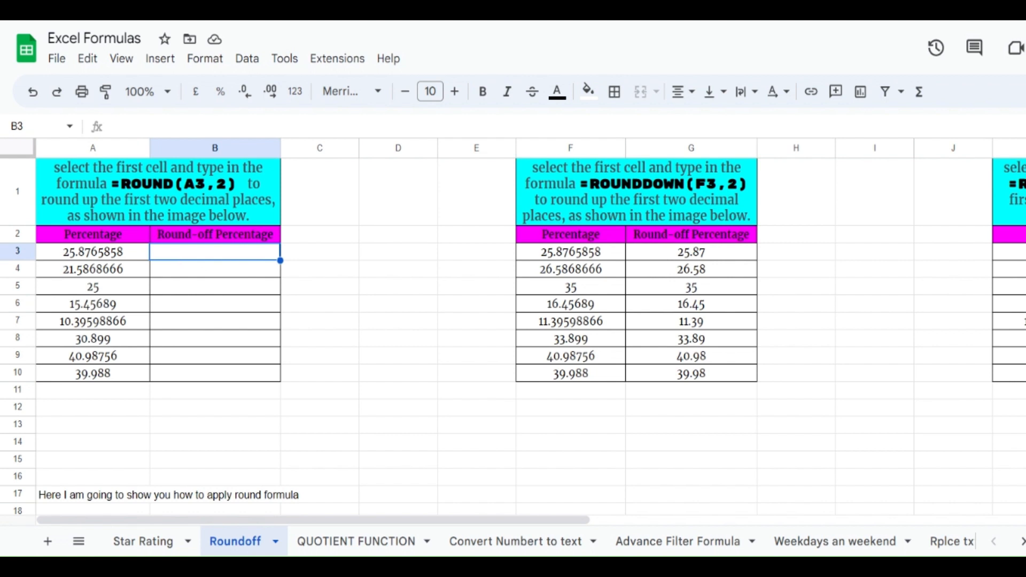
{"action": "type", "text": "="}
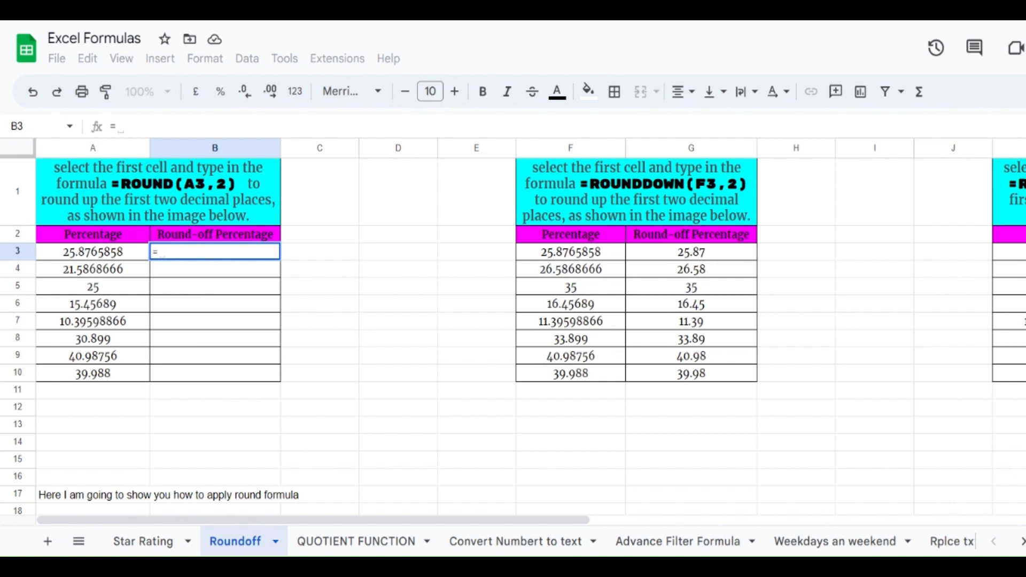
{"action": "type", "text": "ROUND"}
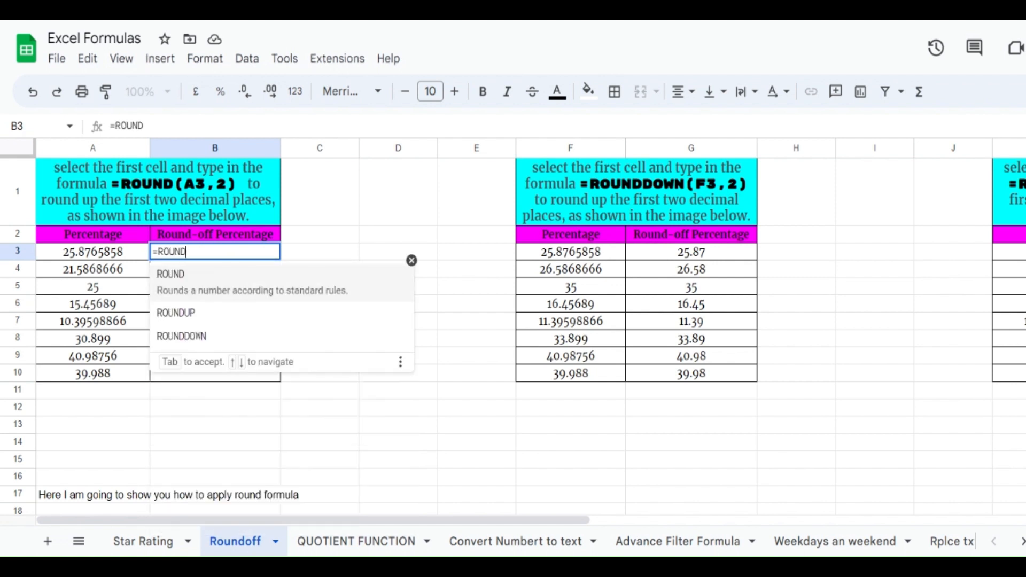
{"action": "type", "text": "("}
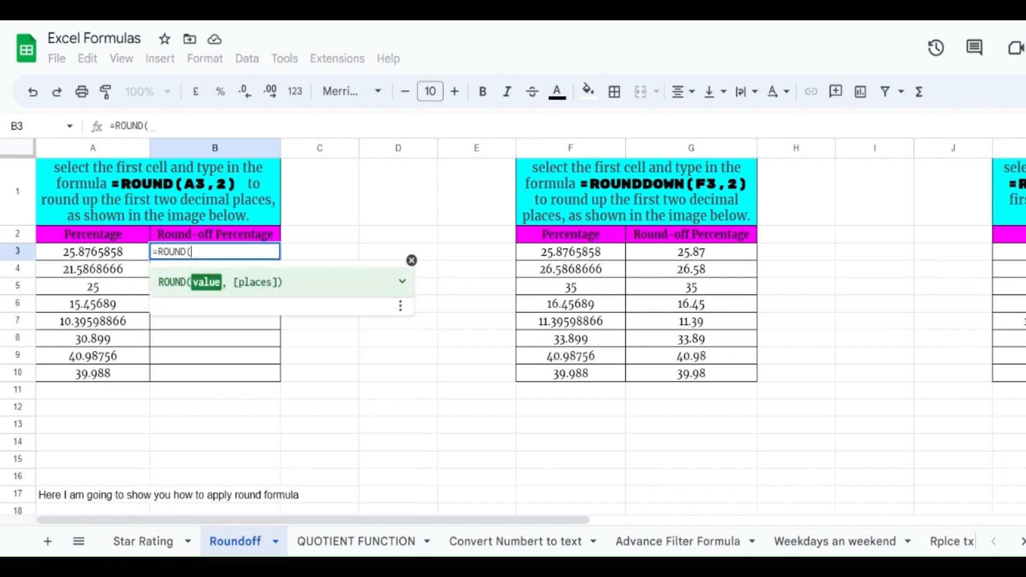
{"action": "left_click", "coordinate": [121, 256]}
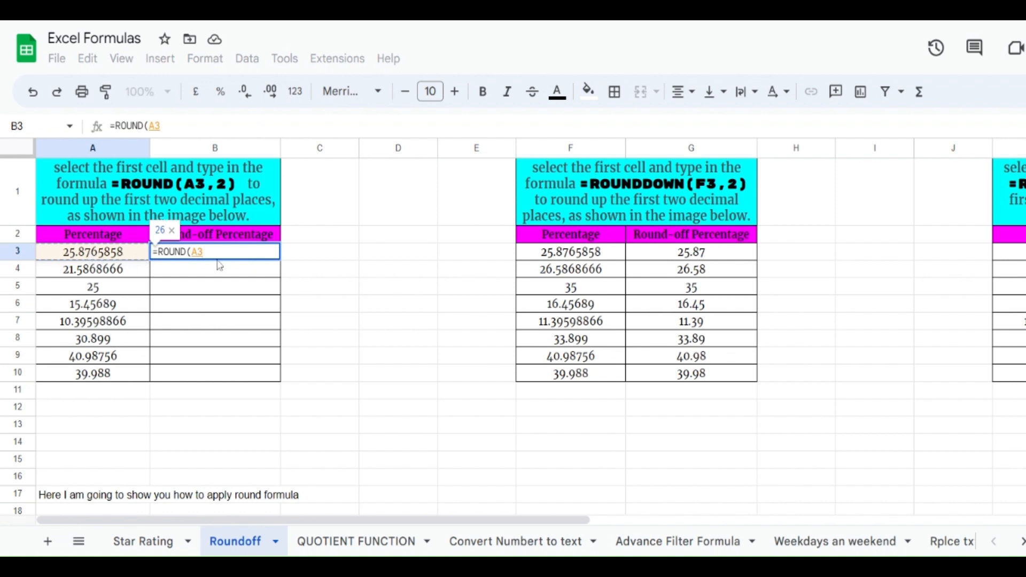
{"action": "type", "text": ","}
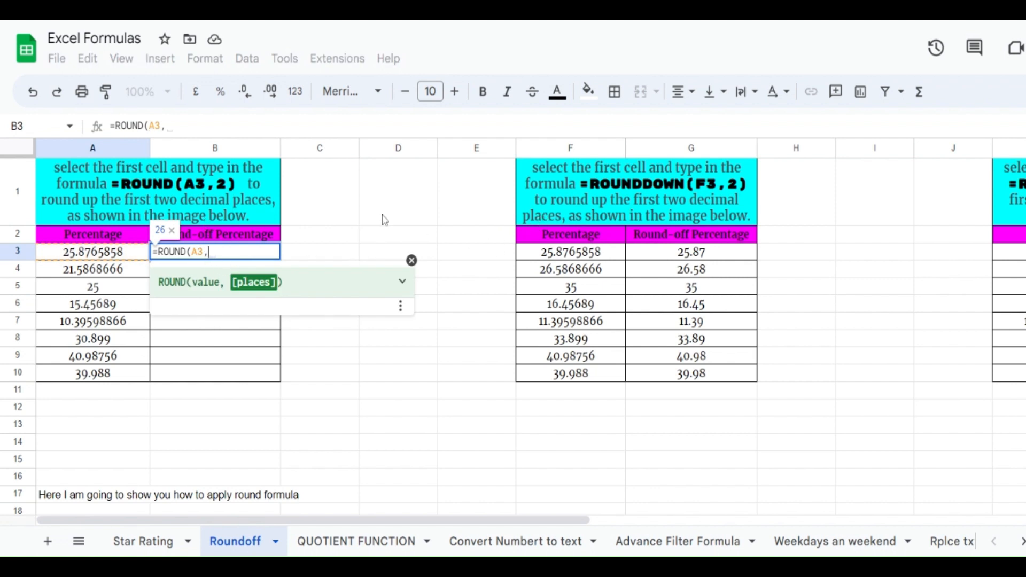
{"action": "type", "text": "2"}
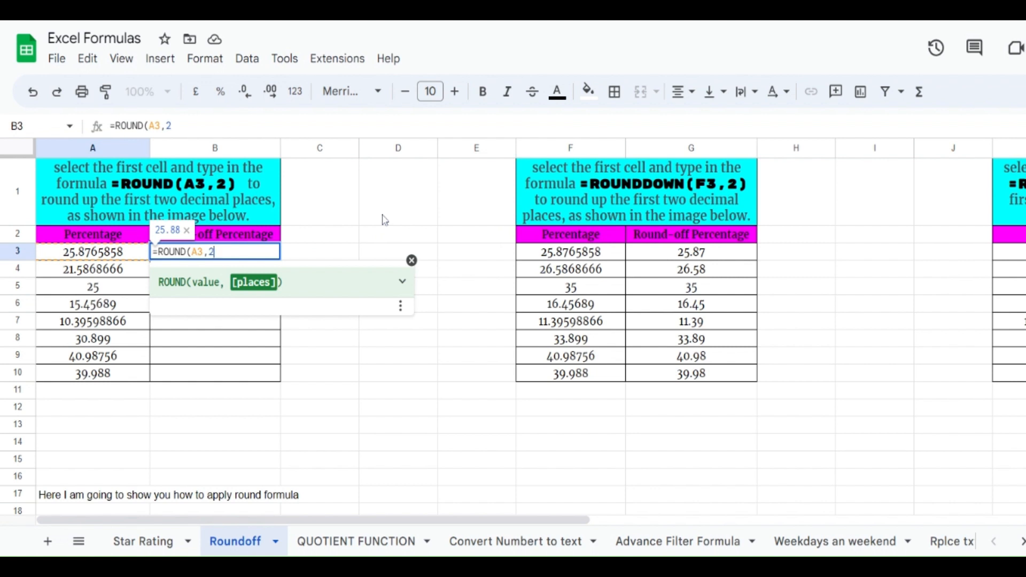
{"action": "type", "text": ")"}
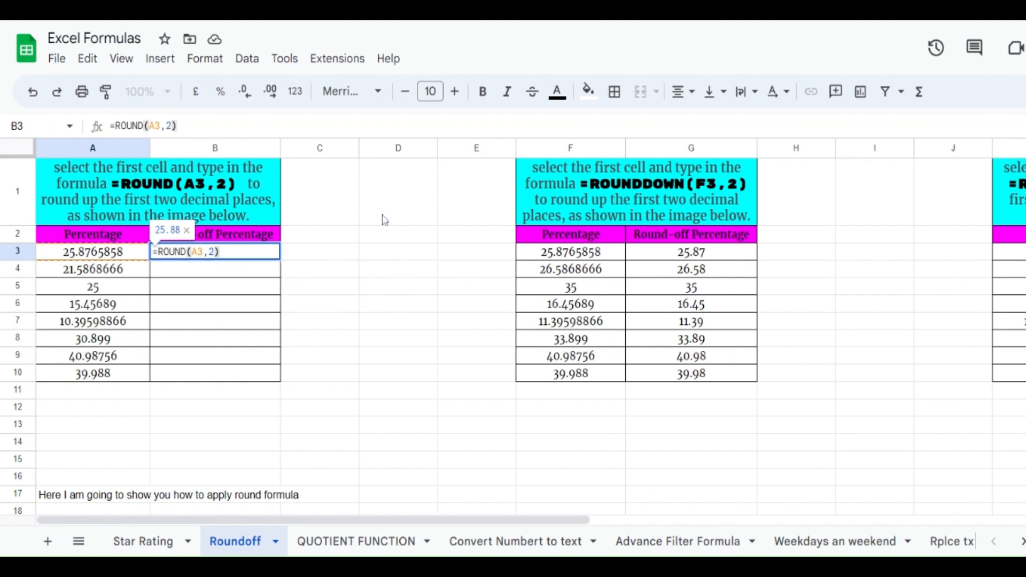
{"action": "key", "text": "Return"}
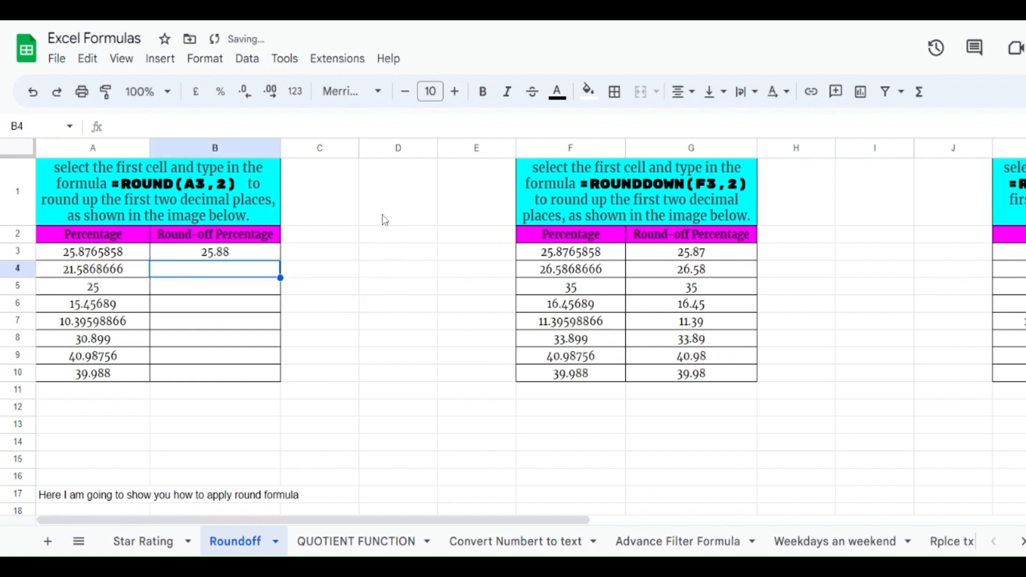
Check B3 against its source value in A3, and fill the ROUND formula down through B10.
{"action": "left_click", "coordinate": [236, 255]}
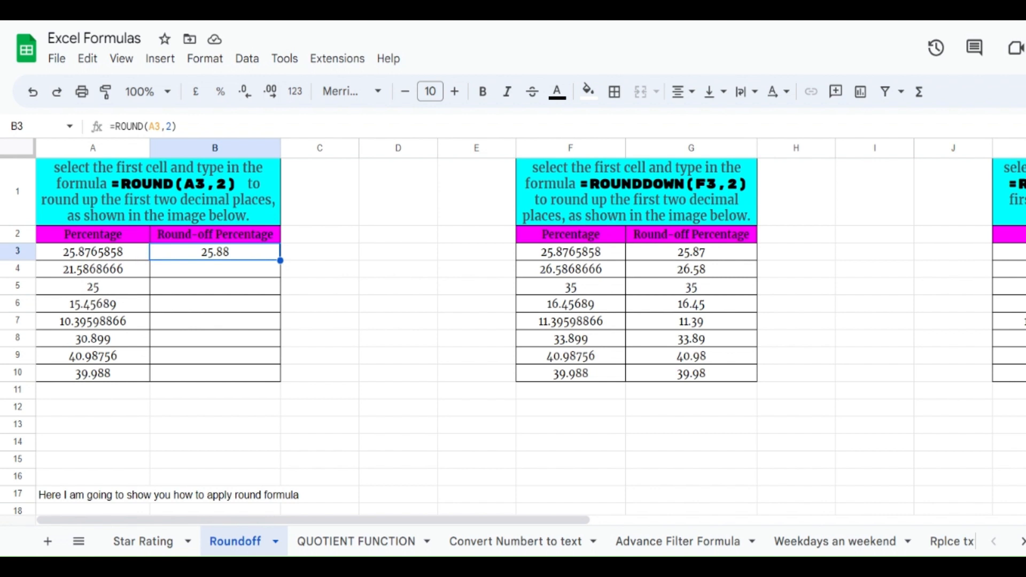
{"action": "left_click", "coordinate": [80, 256]}
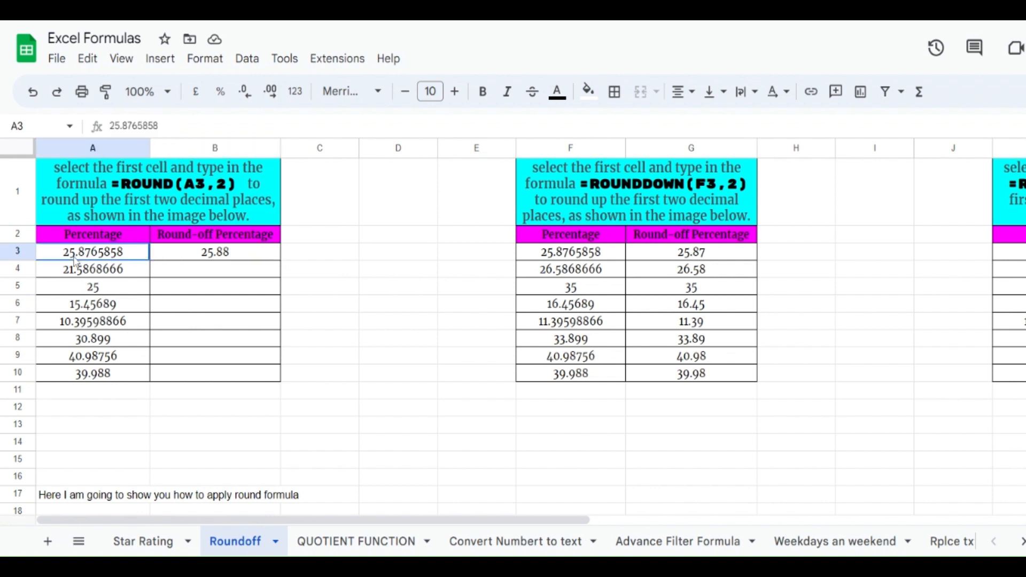
{"action": "left_click", "coordinate": [215, 259]}
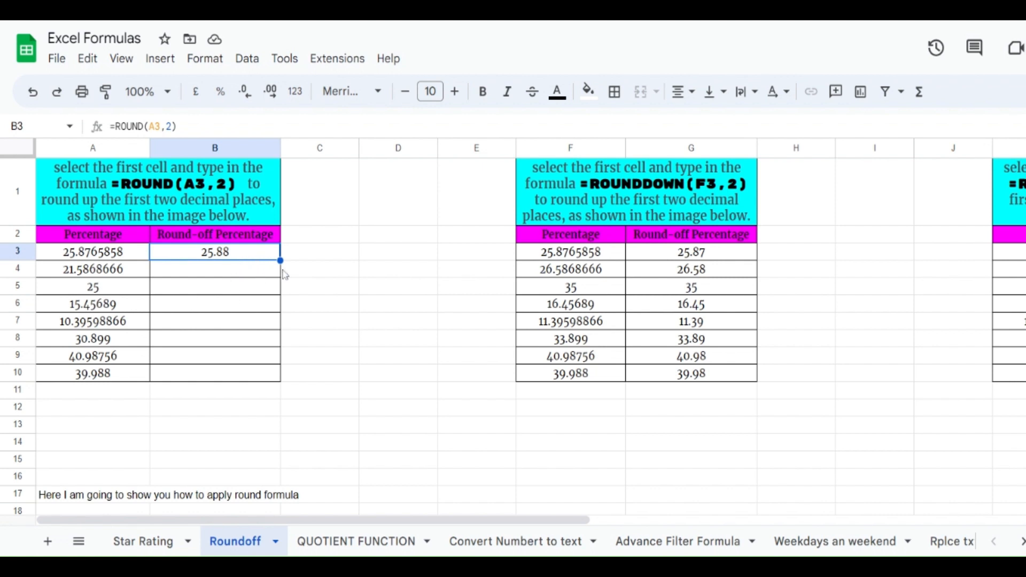
{"action": "left_click_drag", "start_coordinate": [280, 260], "coordinate": [280, 369]}
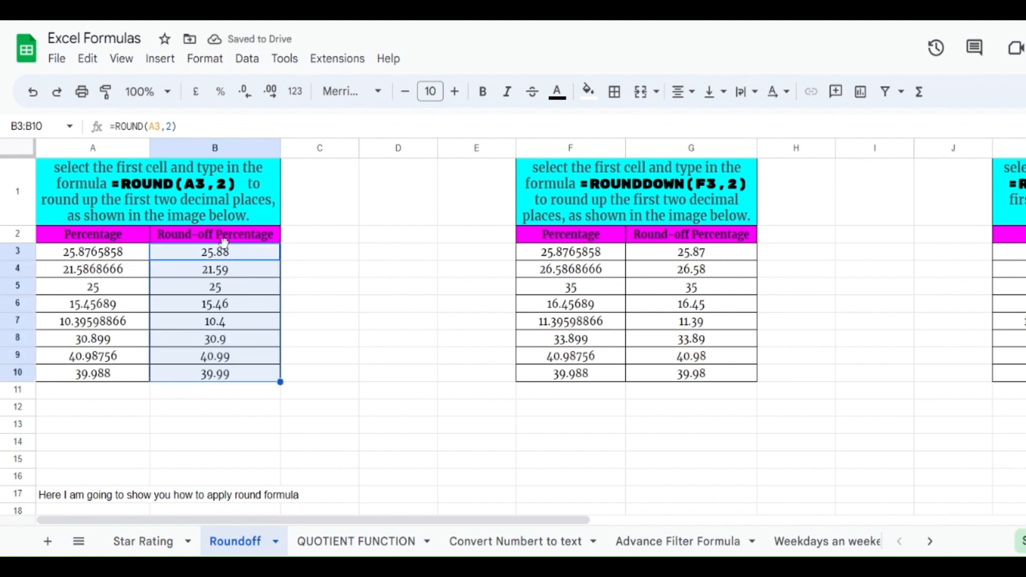
Compare the rounded values in B3:B5 with their sources in column A and with the neighbouring ROUNDDOWN table.
{"action": "left_click", "coordinate": [168, 255]}
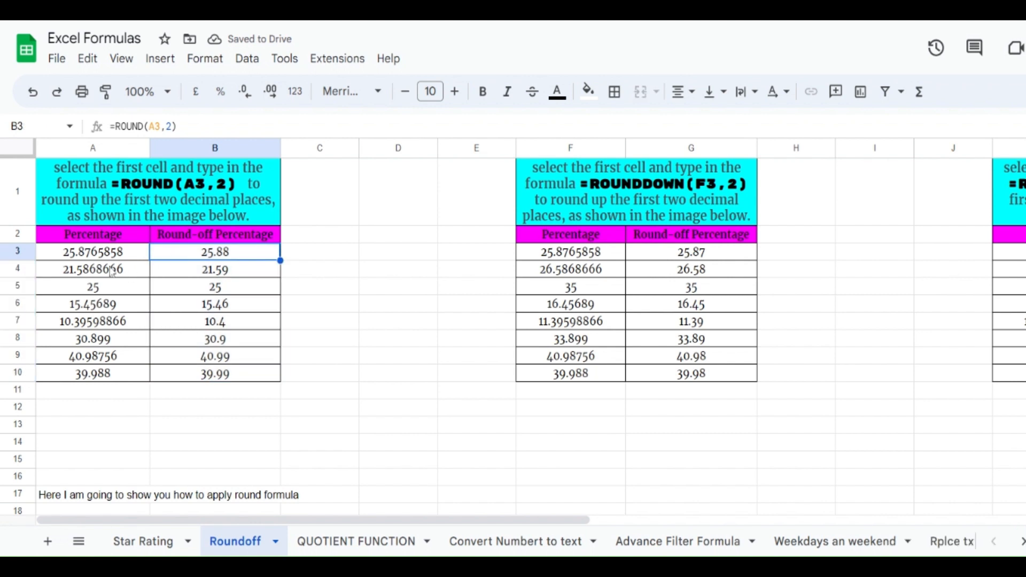
{"action": "left_click", "coordinate": [87, 274]}
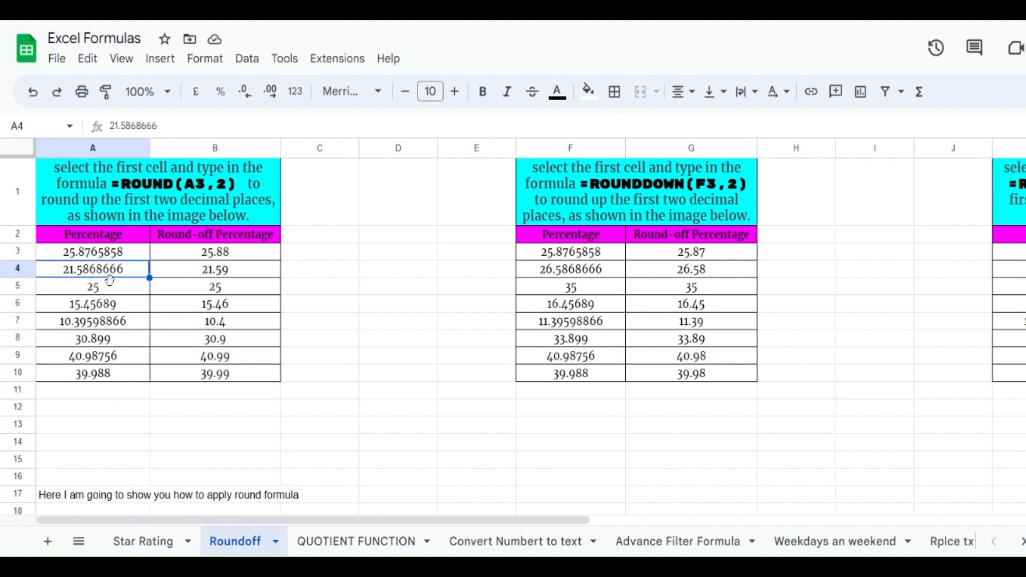
{"action": "left_click", "coordinate": [212, 275]}
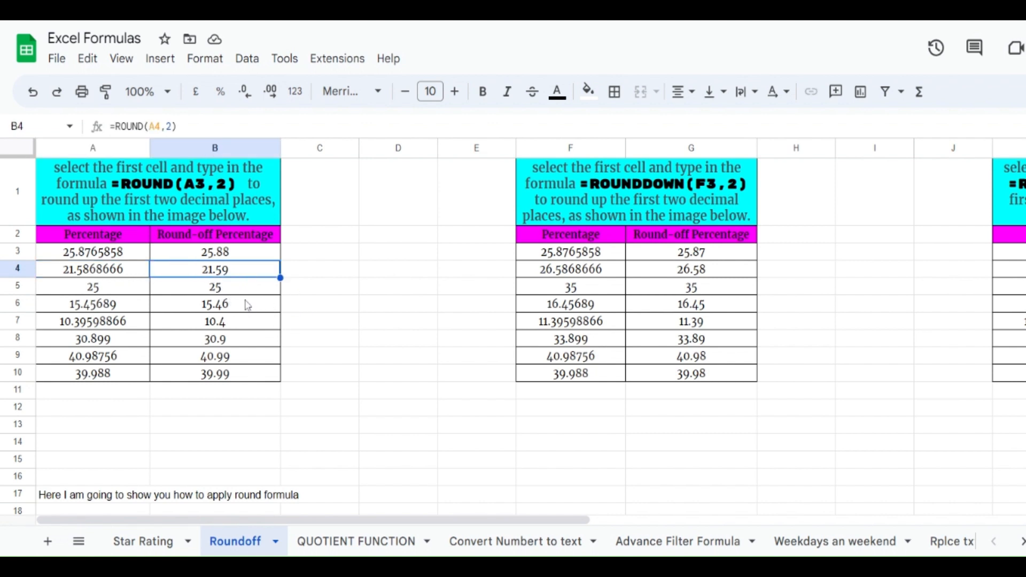
{"action": "left_click", "coordinate": [118, 292]}
{"action": "left_click", "coordinate": [187, 291]}
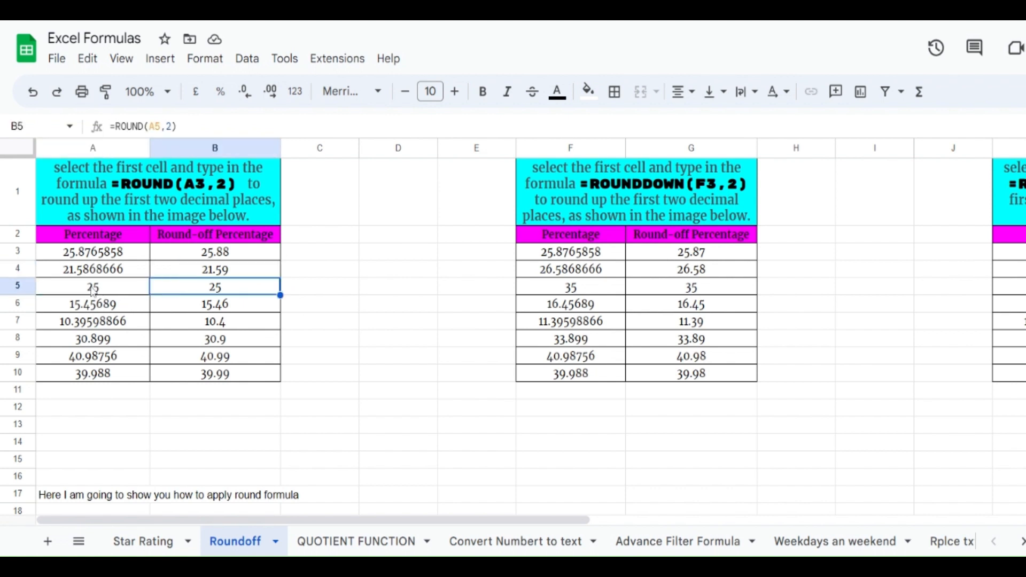
{"action": "left_click", "coordinate": [93, 291]}
{"action": "left_click", "coordinate": [258, 289]}
{"action": "left_click", "coordinate": [668, 271]}
{"action": "left_click", "coordinate": [618, 183]}
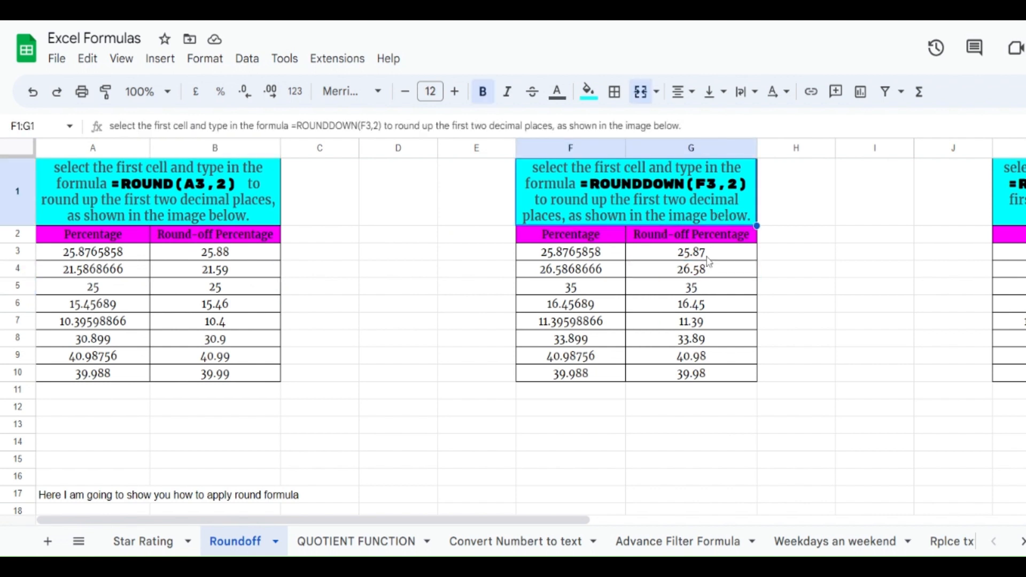
{"action": "left_click", "coordinate": [229, 257]}
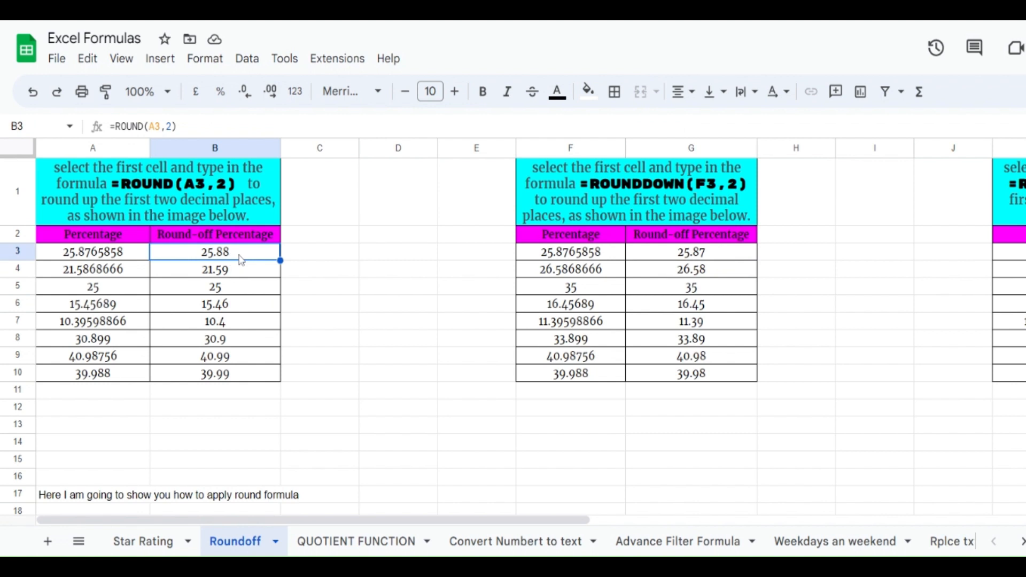
Compare the ROUND result in B3 with the ROUNDDOWN result in G3, and clear the existing results from G3:G10.
{"action": "left_click", "coordinate": [697, 255]}
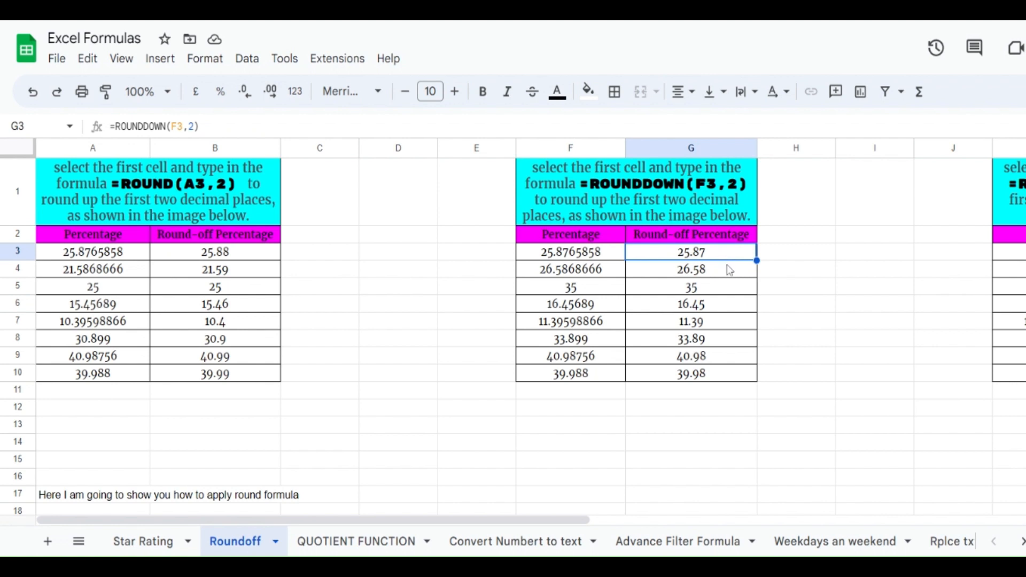
{"action": "left_click", "coordinate": [245, 258]}
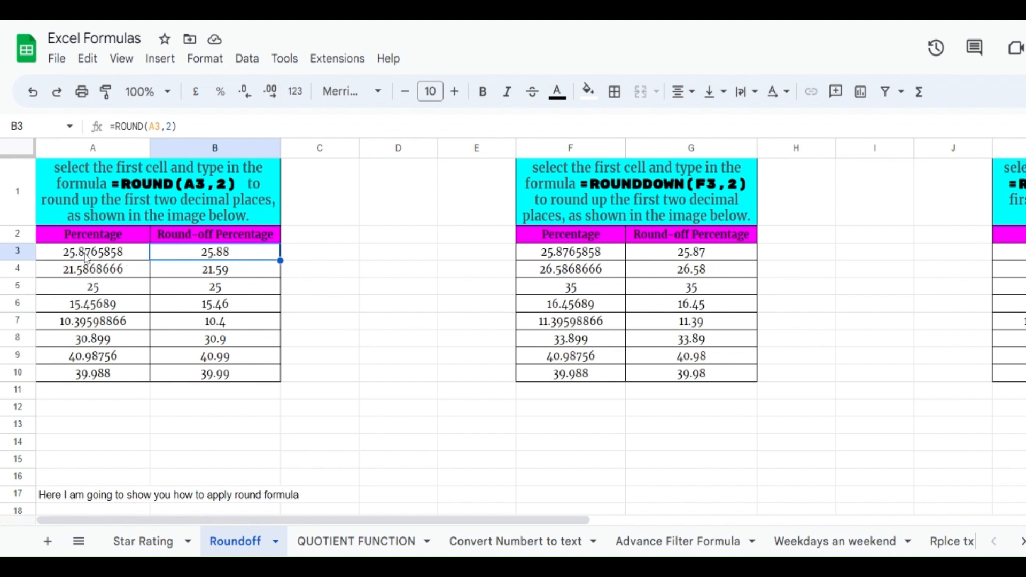
{"action": "left_click", "coordinate": [693, 255]}
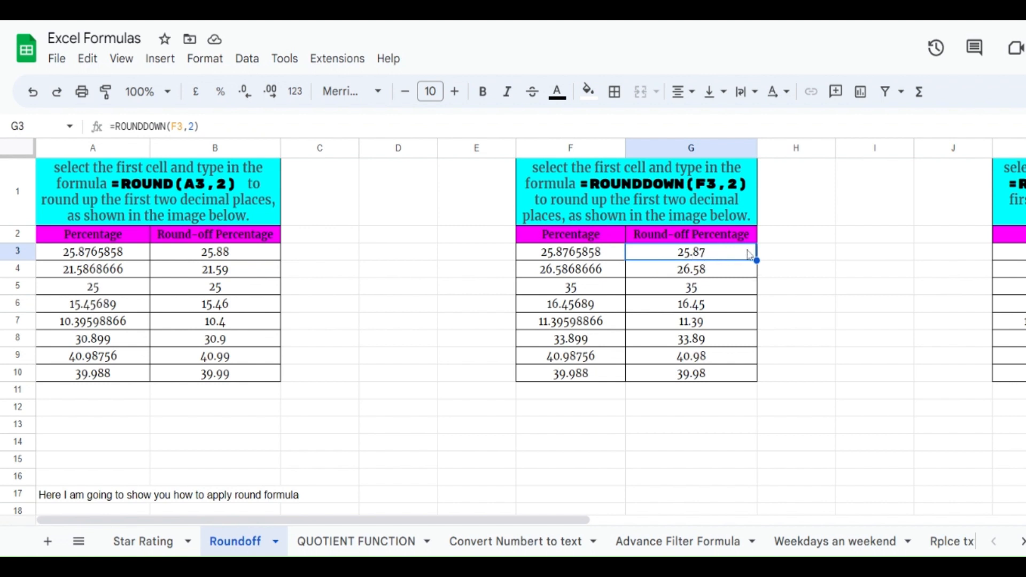
{"action": "left_click", "coordinate": [598, 257]}
{"action": "left_click", "coordinate": [697, 260]}
{"action": "left_click_drag", "start_coordinate": [721, 259], "coordinate": [728, 373]}
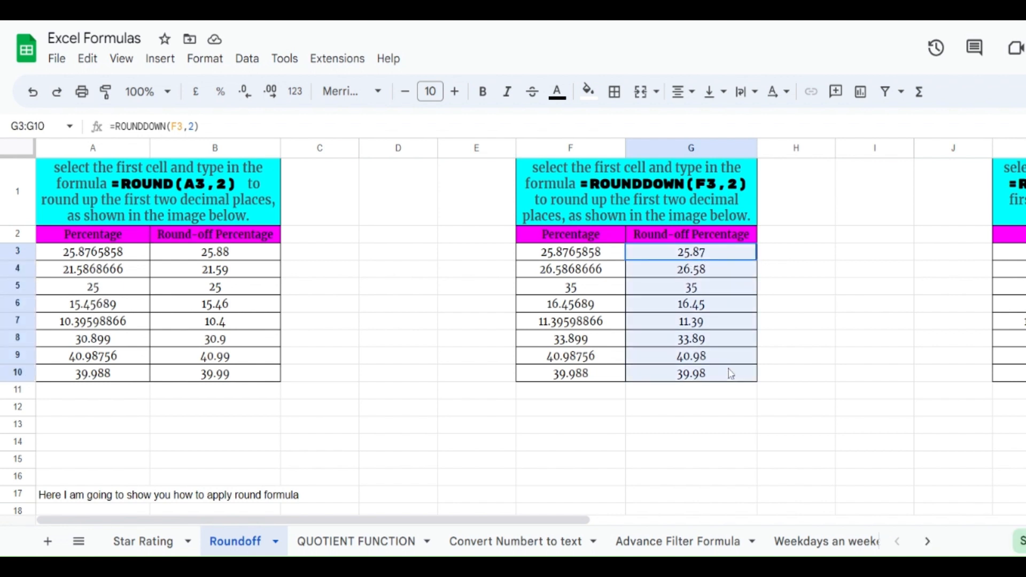
{"action": "key", "text": "Delete"}
Enter the formula =ROUNDDOWN(F3,2) in cell G3 to round the first percentage down to two decimal places.
{"action": "left_click", "coordinate": [716, 260]}
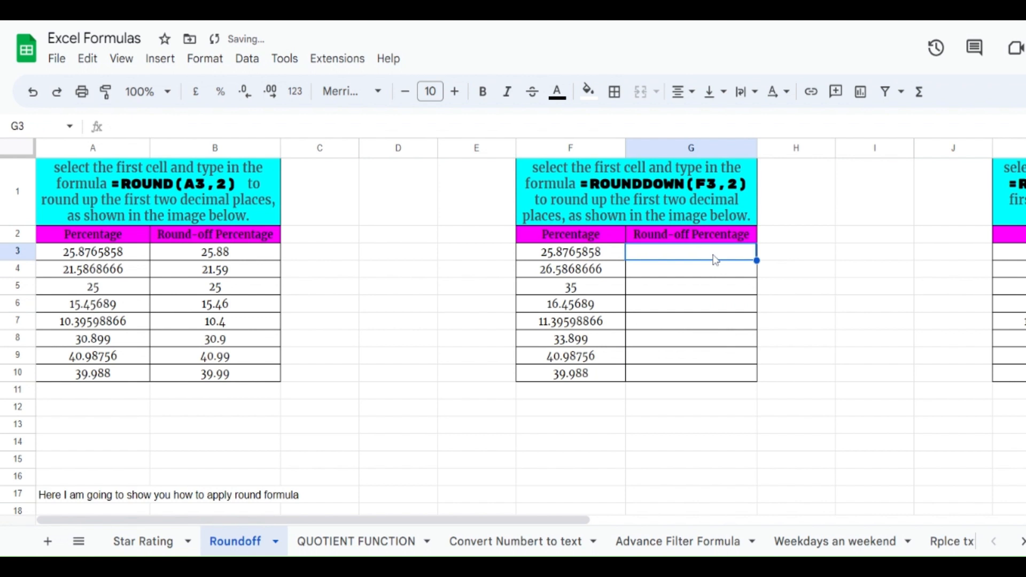
{"action": "type", "text": "="}
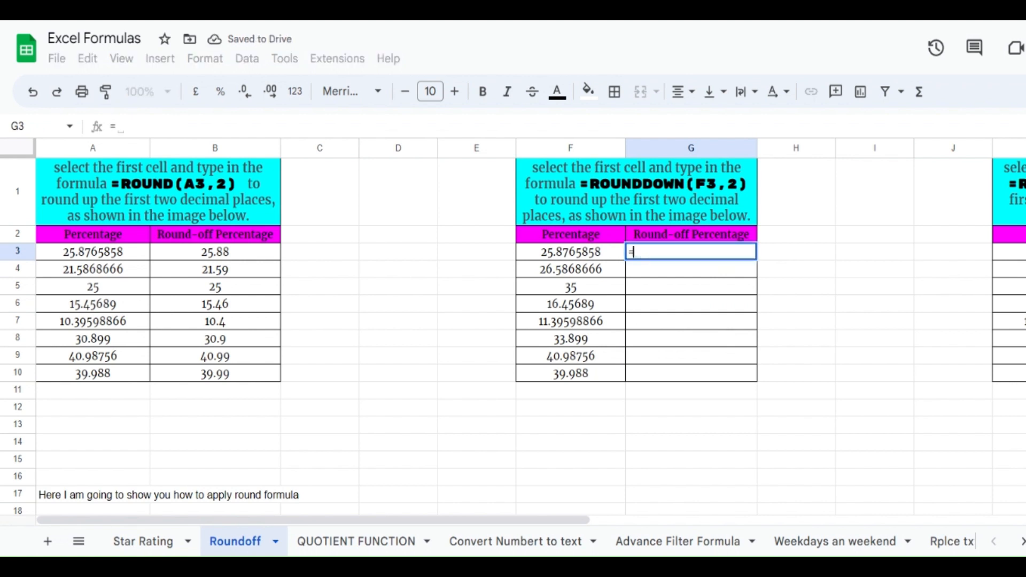
{"action": "type", "text": "ROUNDDO"}
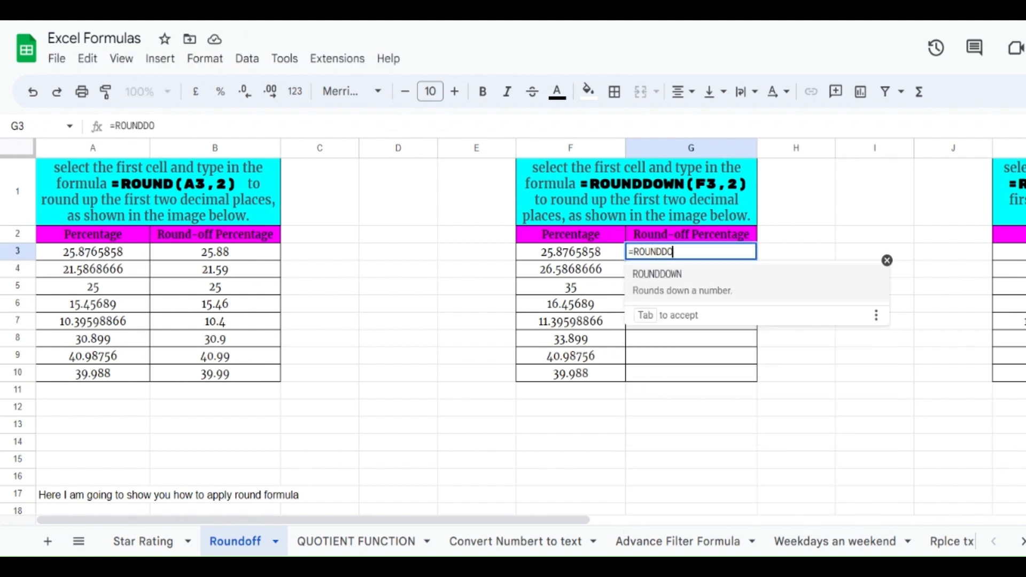
{"action": "type", "text": "WN("}
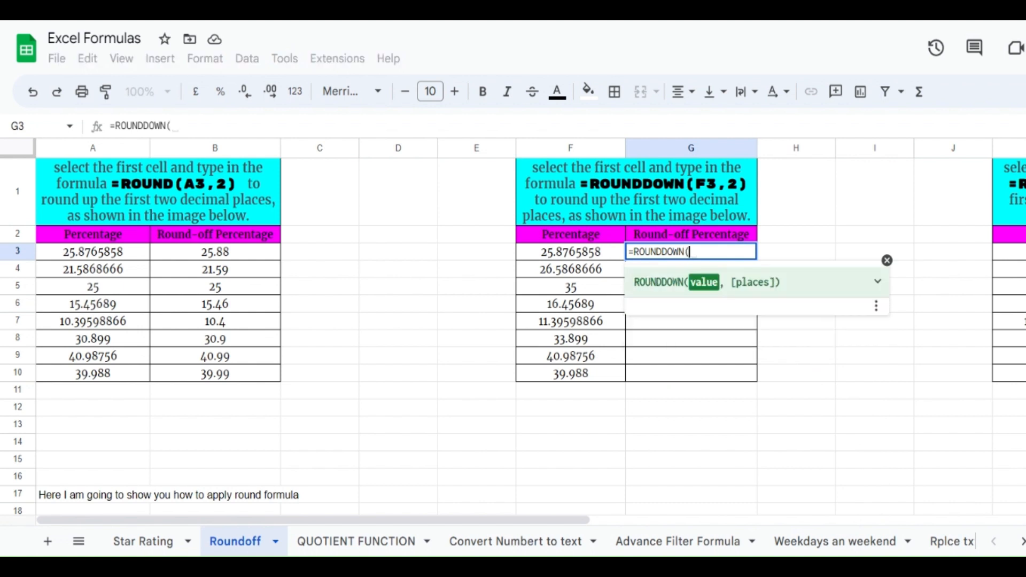
{"action": "left_click", "coordinate": [584, 253]}
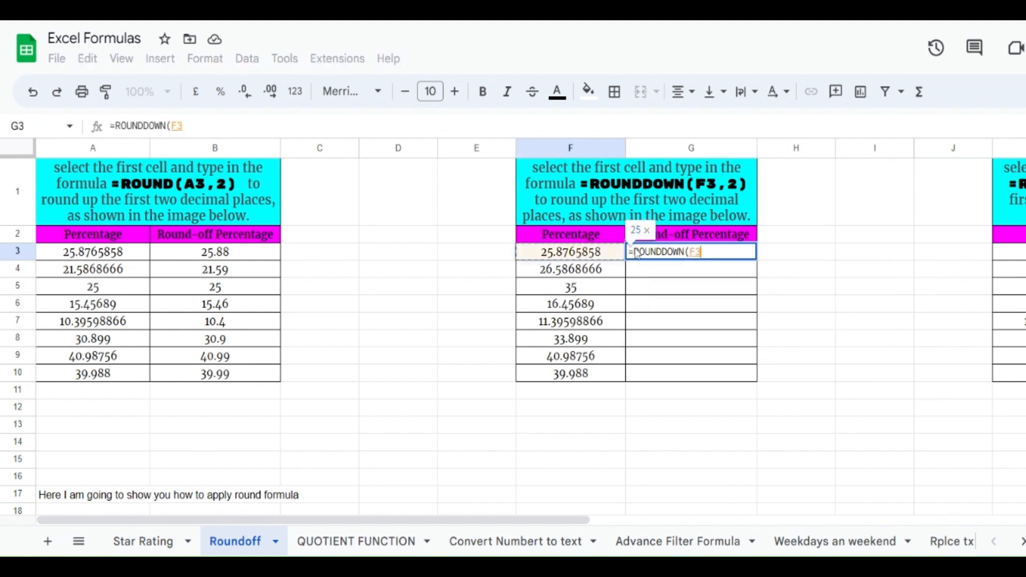
{"action": "type", "text": ","}
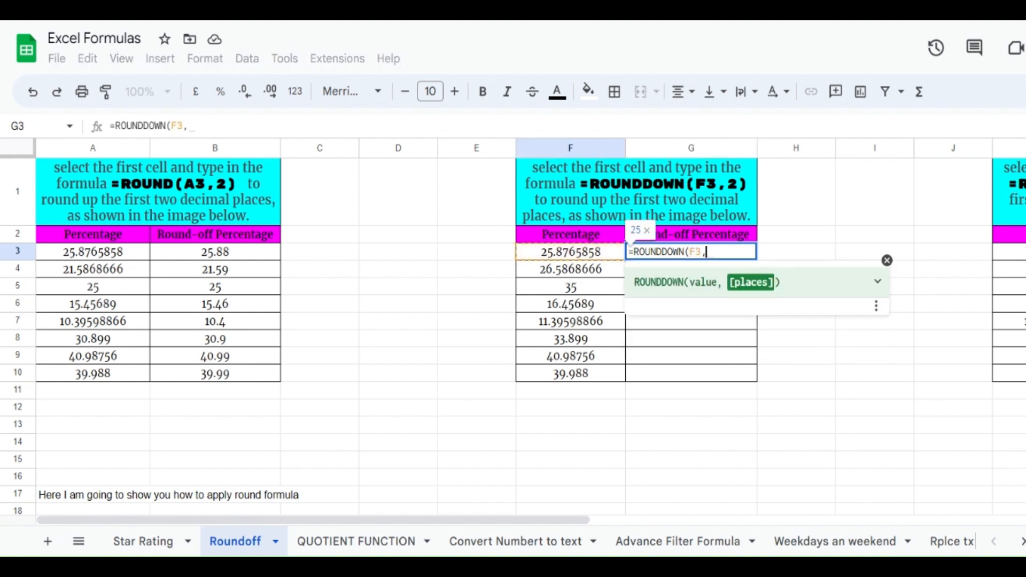
{"action": "type", "text": "2"}
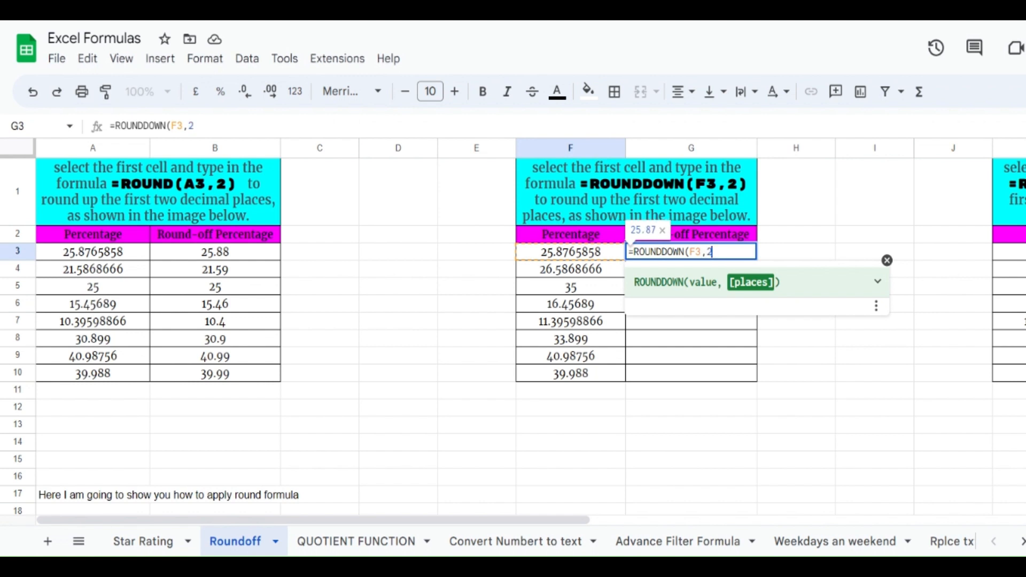
{"action": "type", "text": ")"}
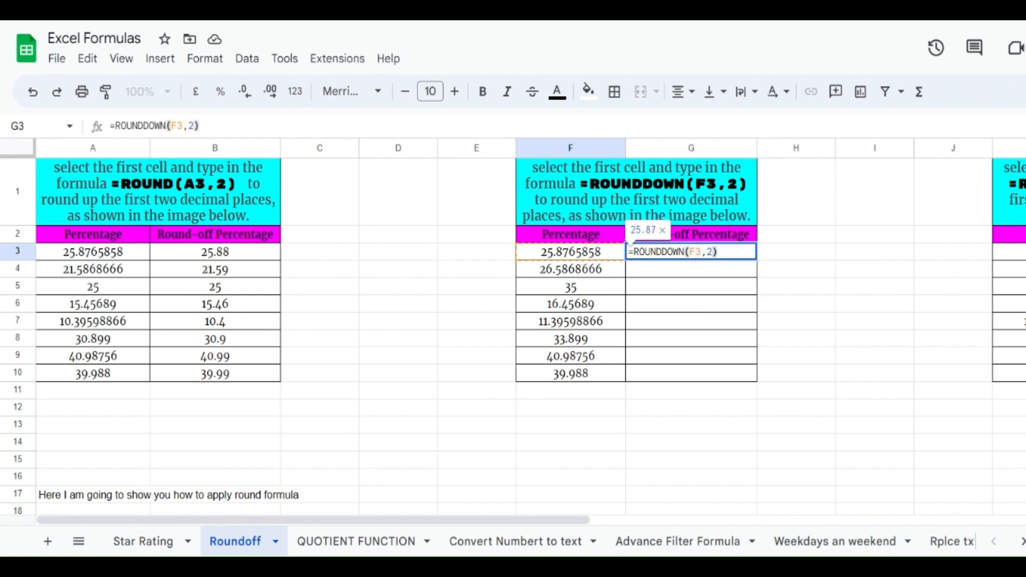
{"action": "key", "text": "Return"}
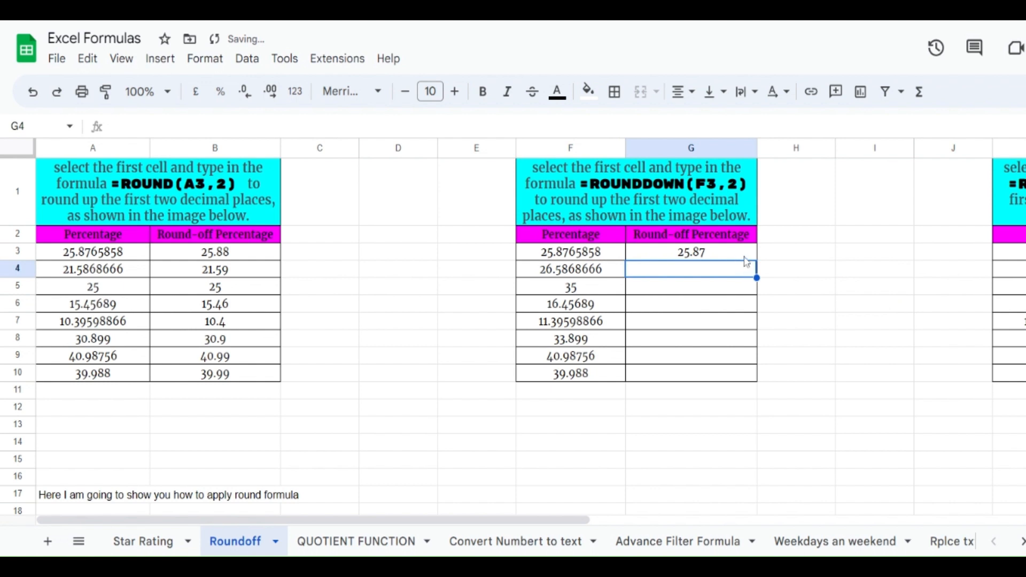
Fill the ROUNDDOWN formula from G3 down through G10, and check the results in G4:G6 against their source percentages.
{"action": "key", "text": "Up"}
{"action": "left_click_drag", "start_coordinate": [756, 261], "coordinate": [756, 376]}
{"action": "left_click", "coordinate": [707, 276]}
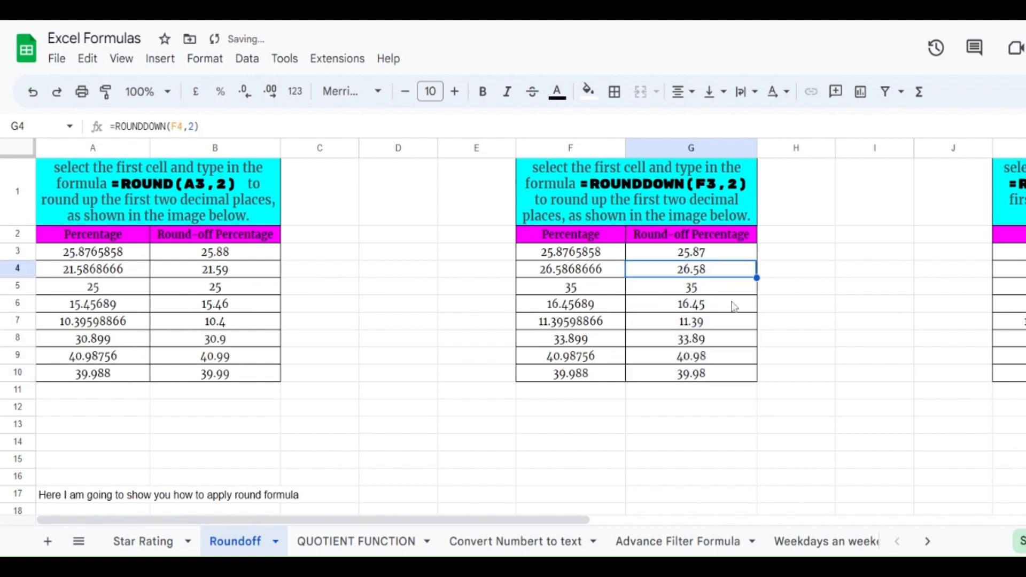
{"action": "left_click", "coordinate": [590, 291]}
{"action": "left_click", "coordinate": [716, 274]}
{"action": "left_click", "coordinate": [709, 291]}
{"action": "left_click", "coordinate": [600, 315]}
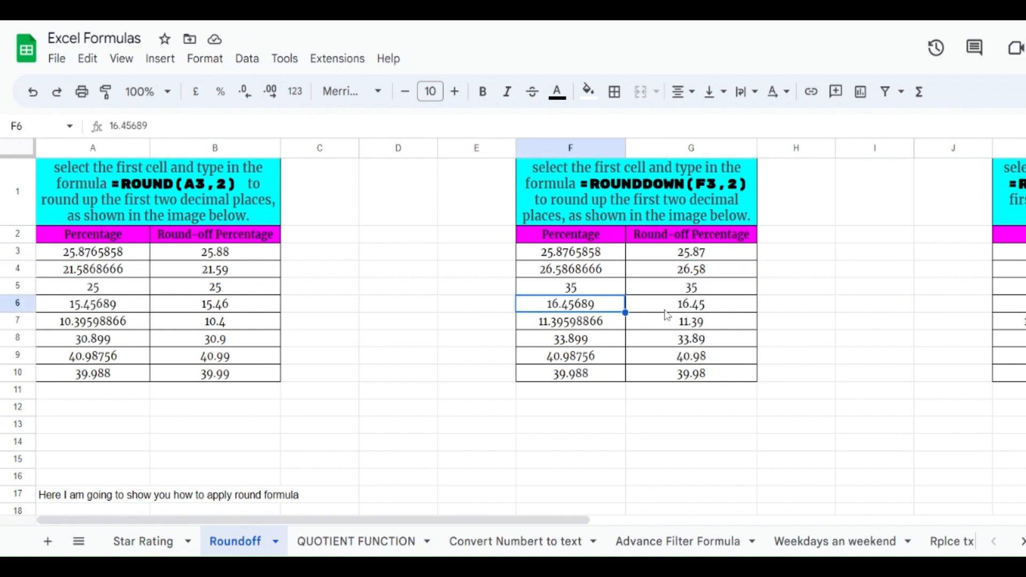
{"action": "left_click", "coordinate": [669, 314]}
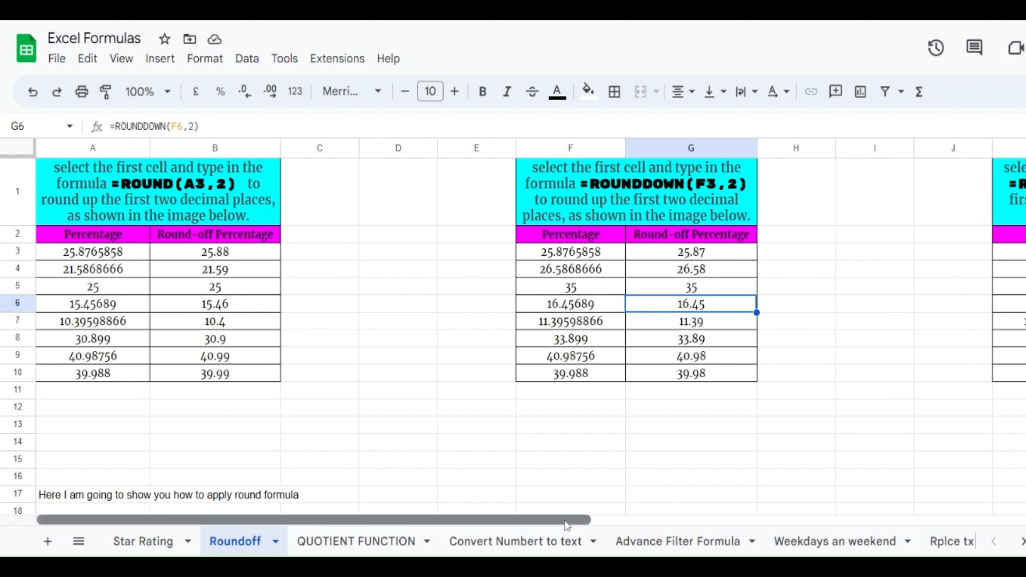
Clear the existing results from L3:L10 in the ROUNDUP table.
{"action": "left_click_drag", "start_coordinate": [574, 520], "coordinate": [735, 529]}
{"action": "left_click", "coordinate": [841, 207]}
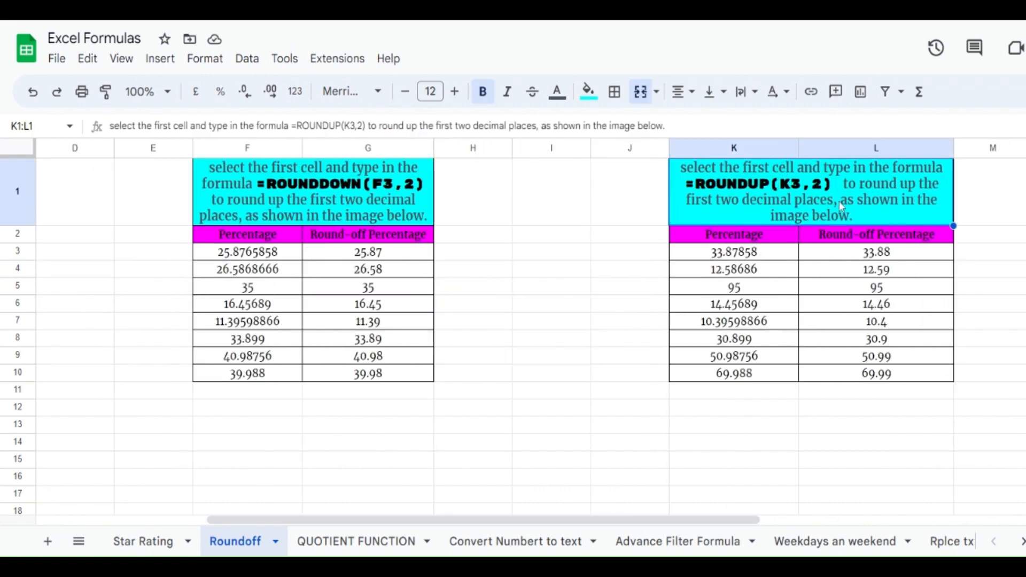
{"action": "left_click_drag", "start_coordinate": [886, 259], "coordinate": [896, 379]}
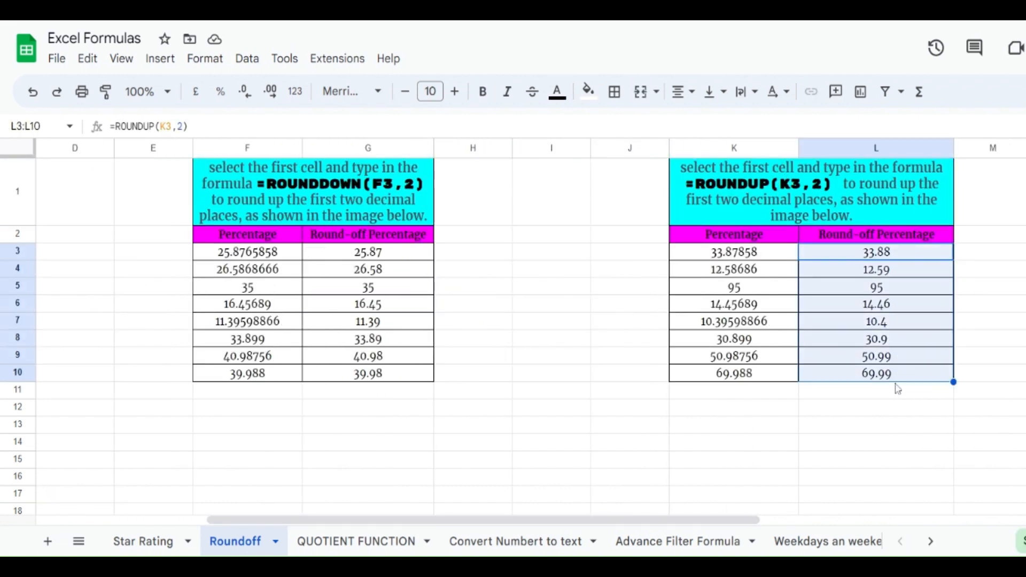
{"action": "key", "text": "Delete"}
Enter the formula =ROUNDUP(K3,2) in cell L3 to round the first percentage up to two decimal places.
{"action": "left_click", "coordinate": [879, 260]}
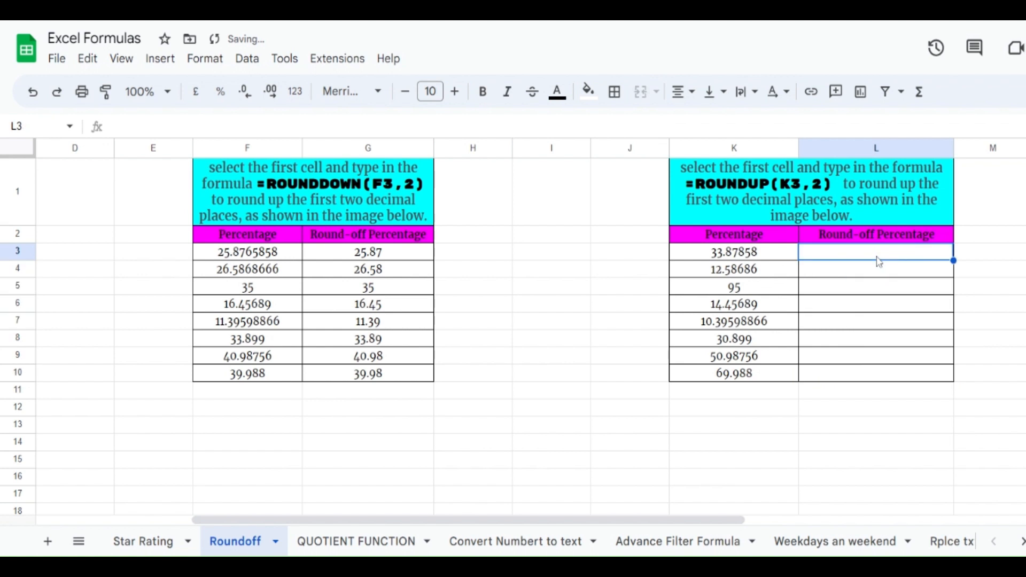
{"action": "type", "text": "=ROUND"}
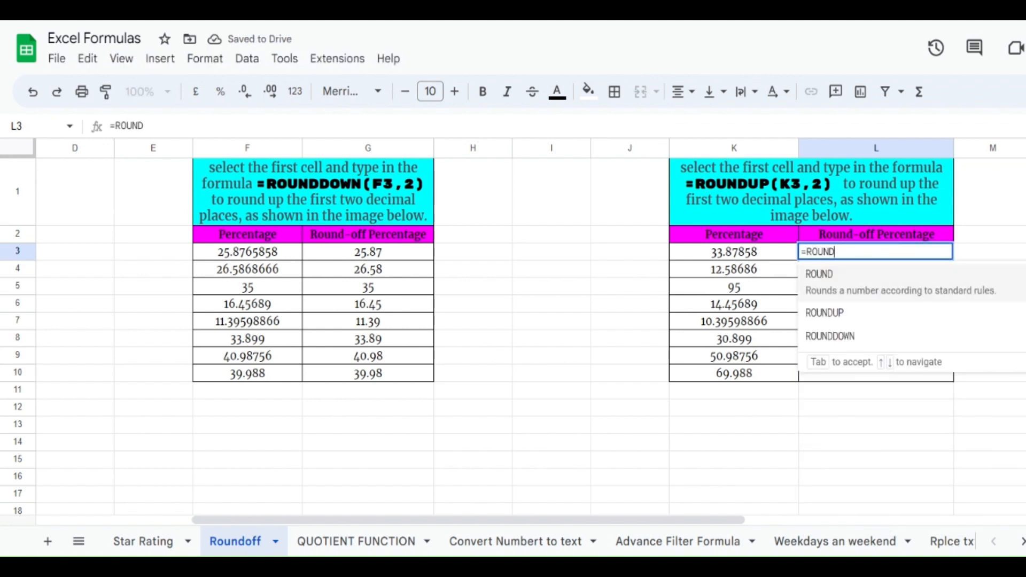
{"action": "type", "text": "UP"}
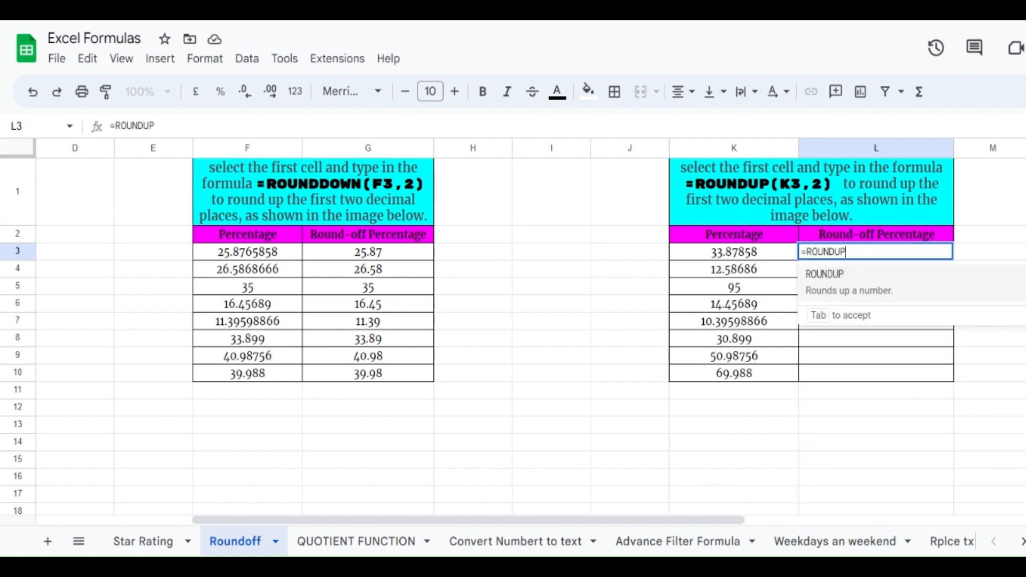
{"action": "type", "text": "("}
{"action": "left_click", "coordinate": [745, 256]}
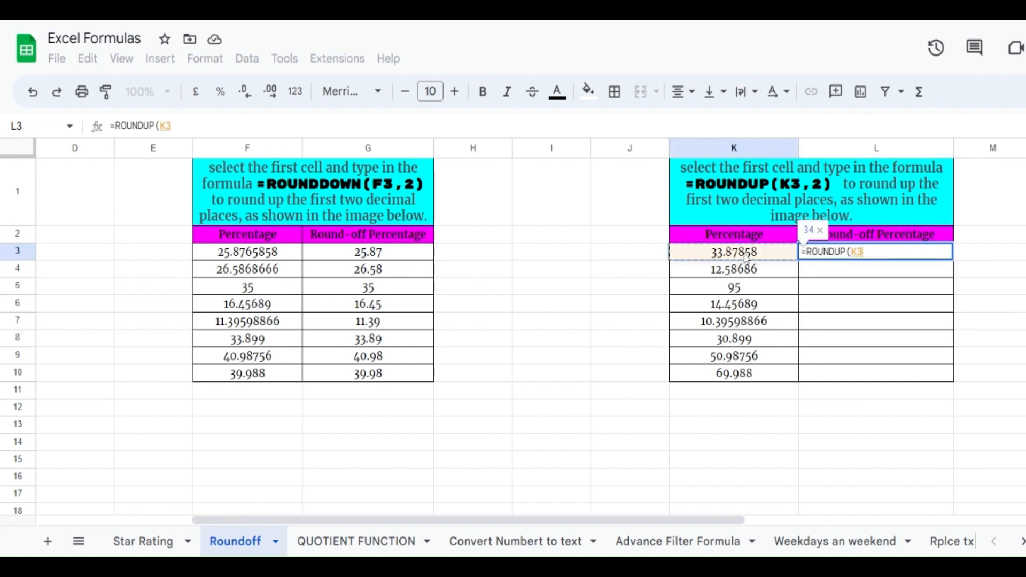
{"action": "type", "text": ","}
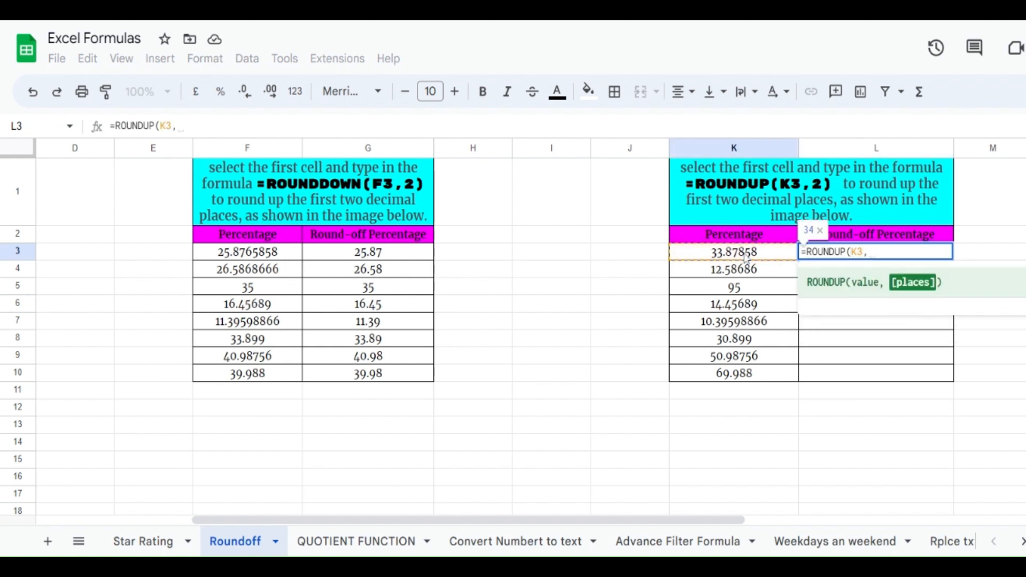
{"action": "type", "text": "2)"}
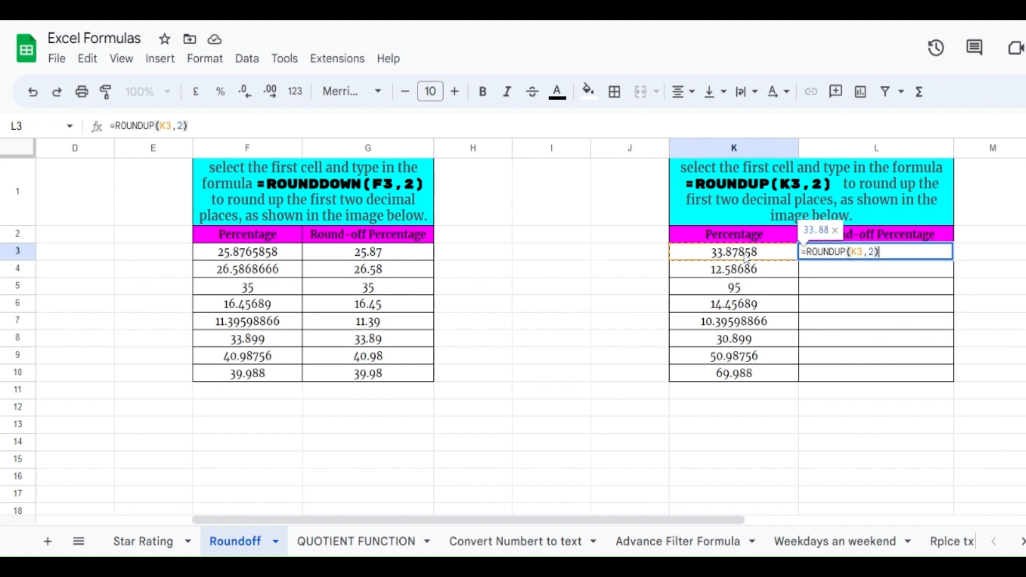
{"action": "key", "text": "Return"}
Fill the ROUNDUP formula from L3 down through L10.
{"action": "left_click", "coordinate": [928, 255]}
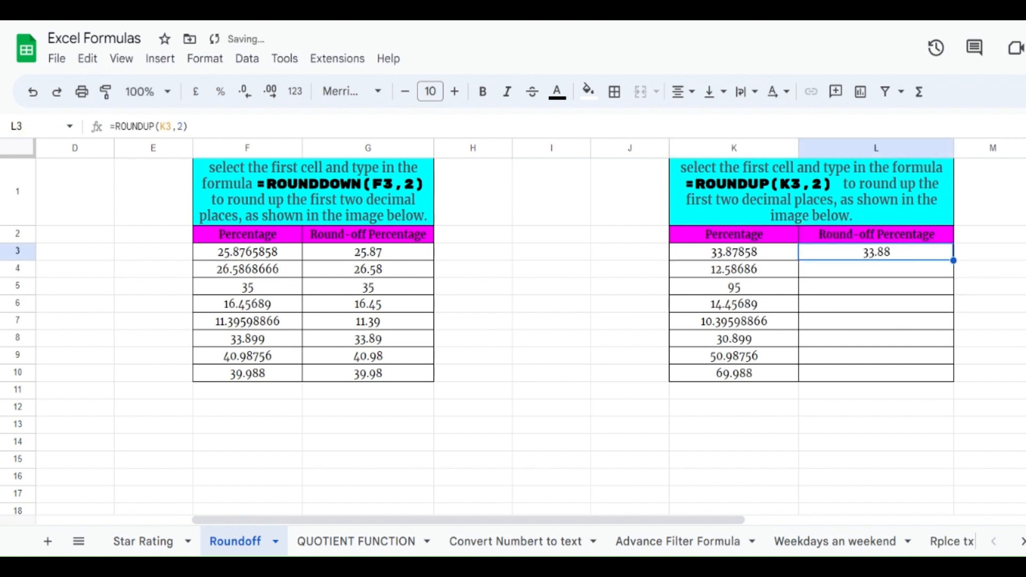
{"action": "left_click_drag", "start_coordinate": [953, 260], "coordinate": [953, 379]}
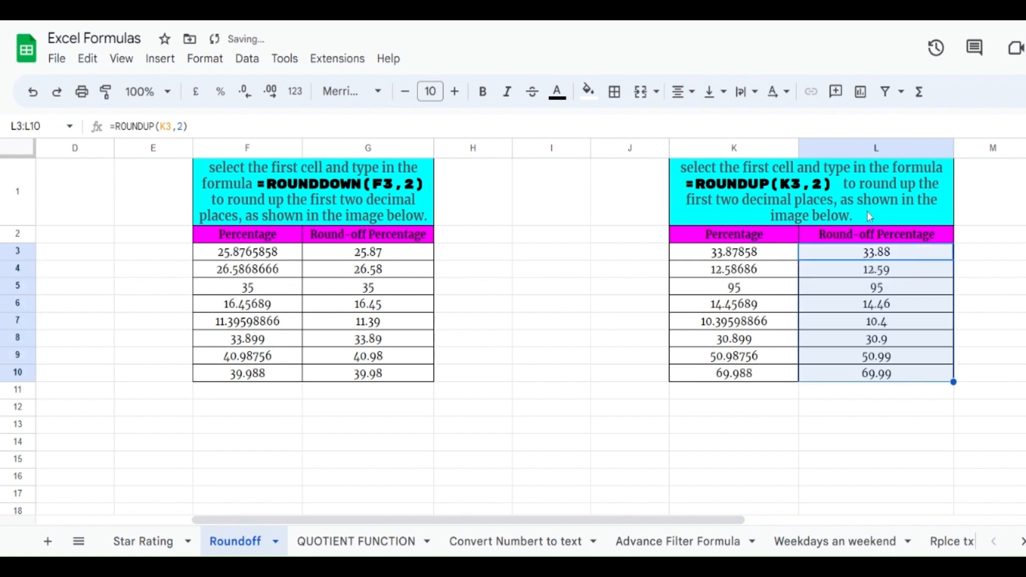
{"action": "left_click", "coordinate": [907, 291]}
Compare the source percentages in K3:K10 with the ROUNDUP results in L3:L10, and return to the ROUND and ROUNDDOWN tables.
{"action": "left_click_drag", "start_coordinate": [742, 257], "coordinate": [748, 380]}
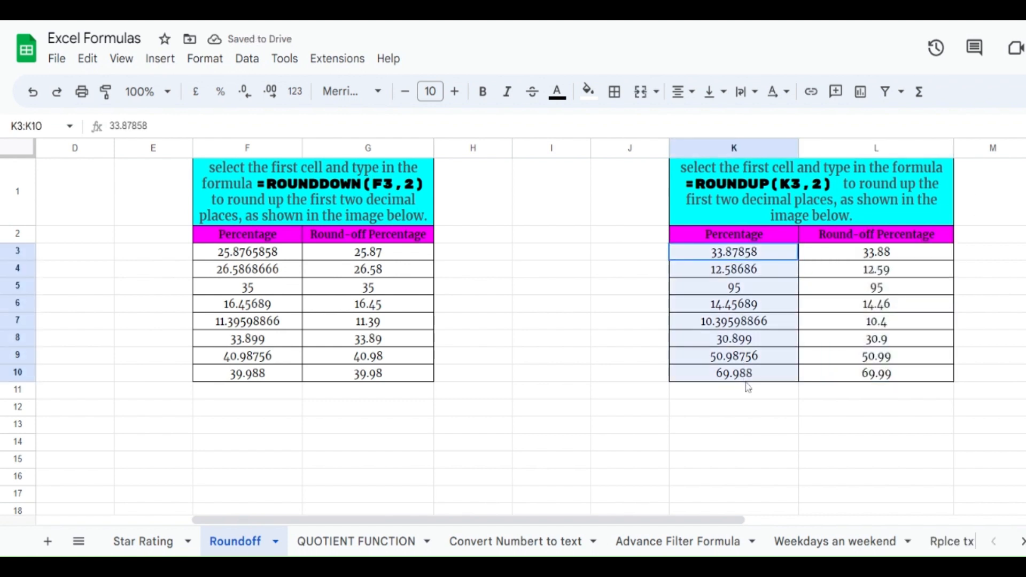
{"action": "double_click", "coordinate": [871, 255]}
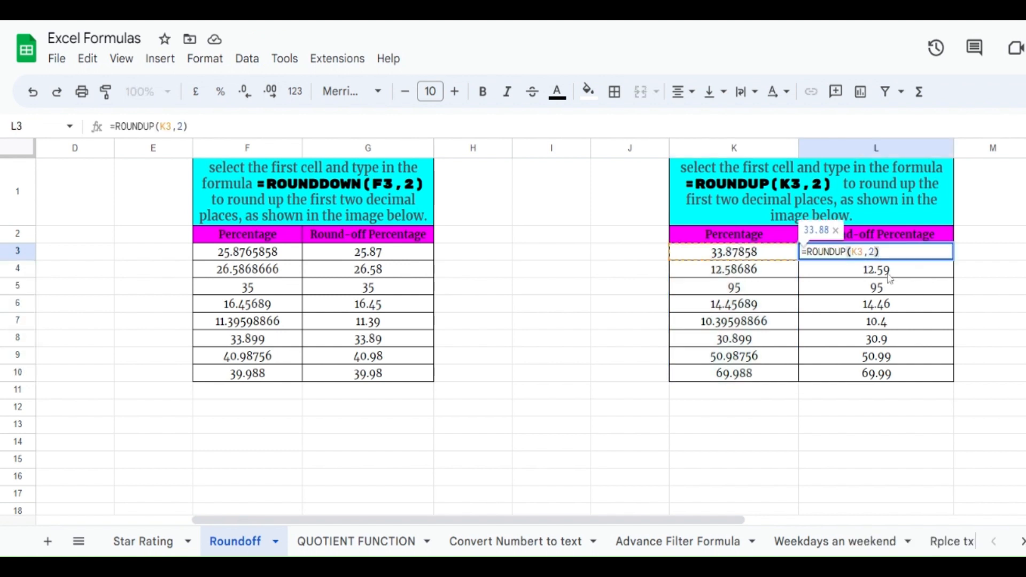
{"action": "key", "text": "Escape"}
{"action": "left_click_drag", "start_coordinate": [889, 270], "coordinate": [902, 376]}
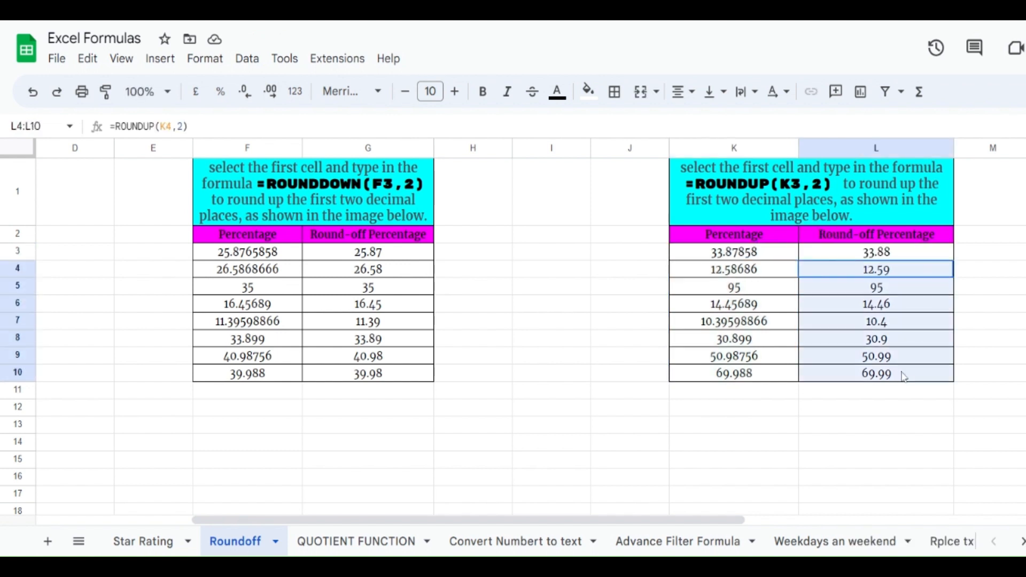
{"action": "left_click", "coordinate": [990, 287]}
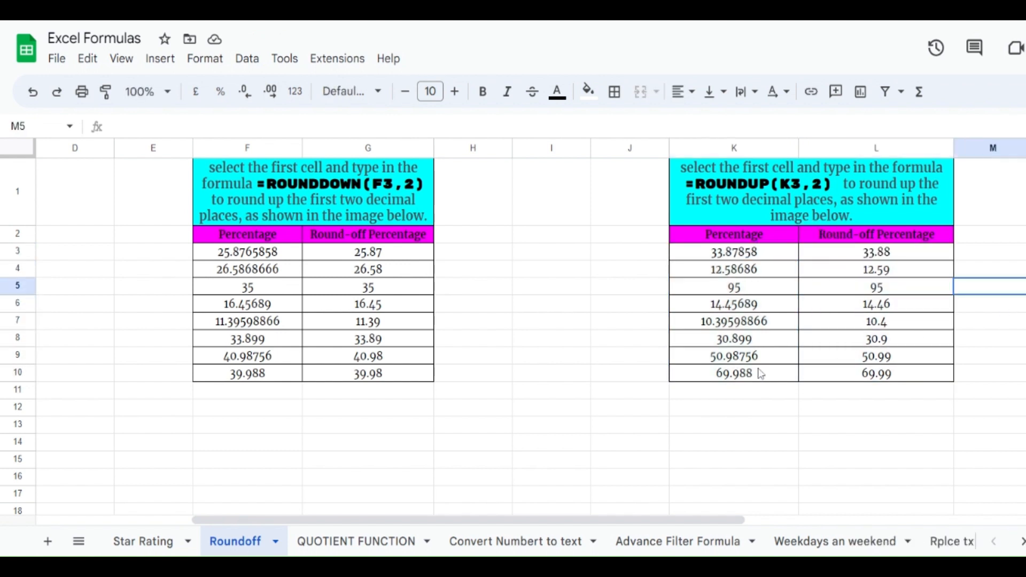
{"action": "left_click", "coordinate": [727, 377]}
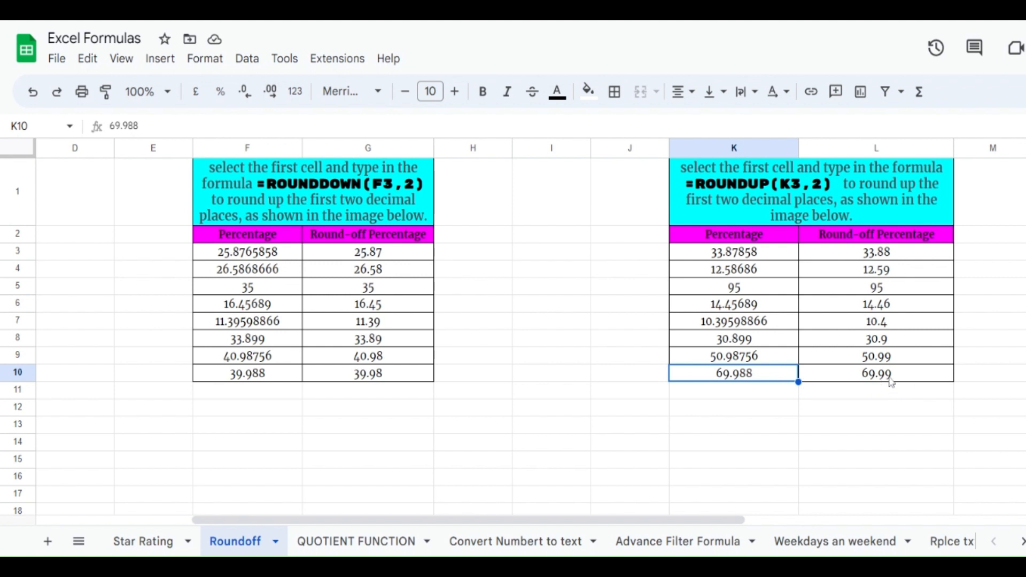
{"action": "left_click", "coordinate": [988, 374]}
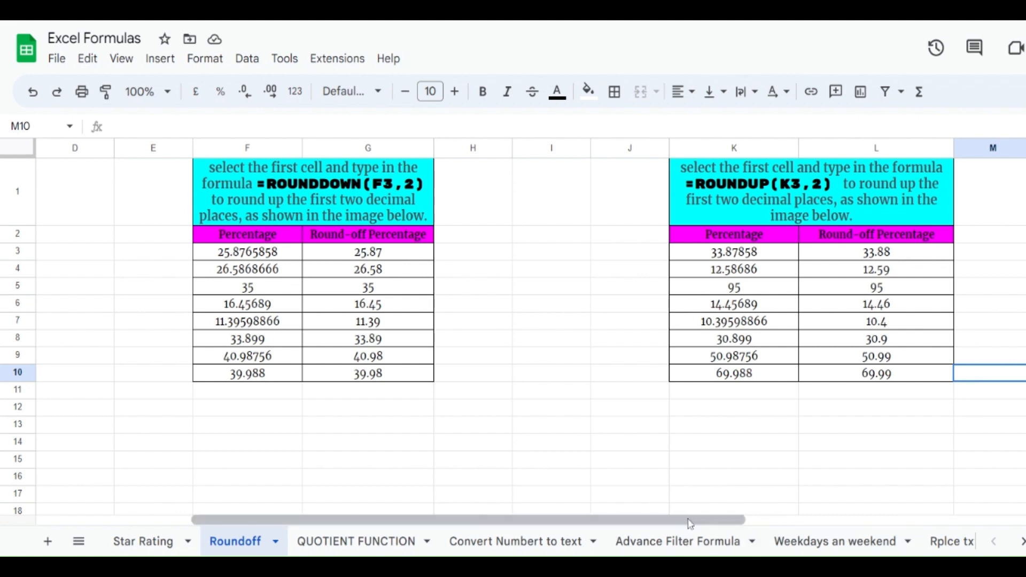
{"action": "left_click_drag", "start_coordinate": [690, 521], "coordinate": [439, 522]}
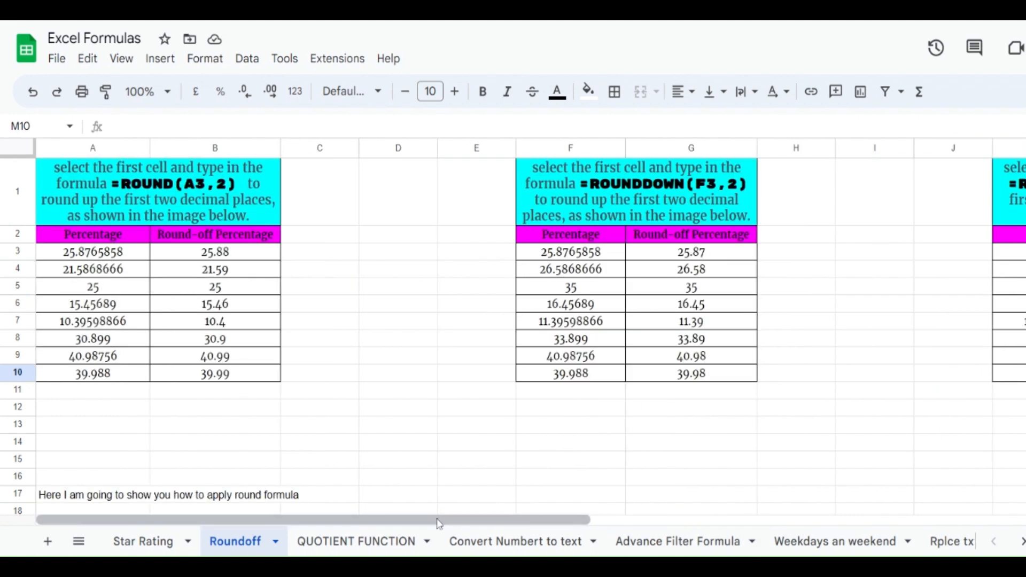